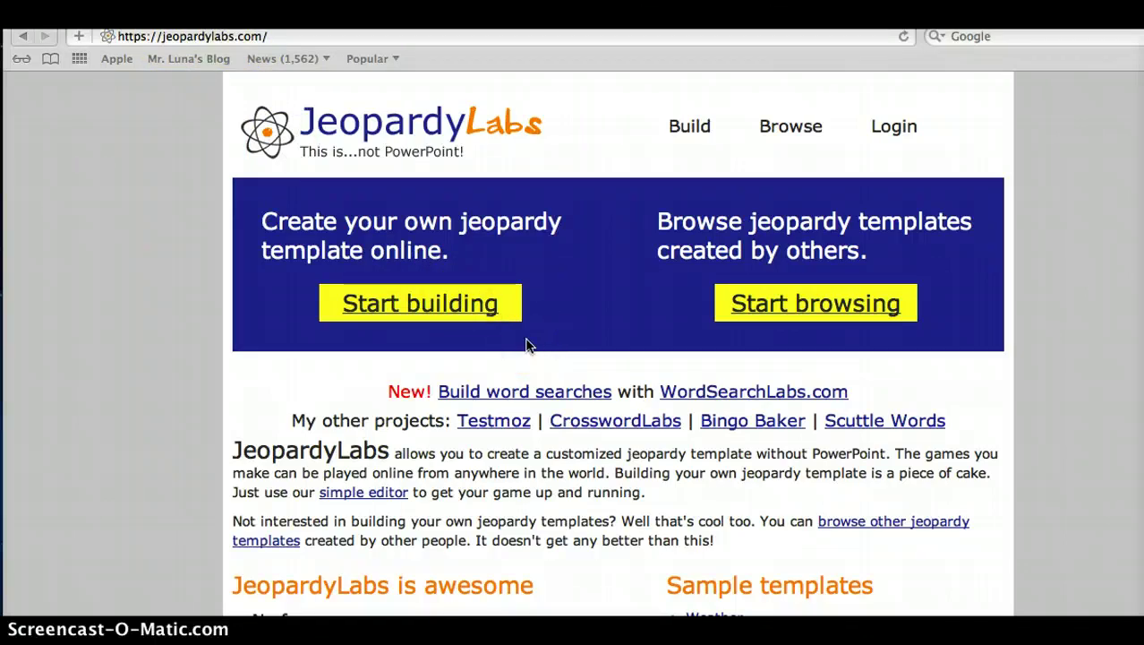
Step: Start a new template and give it an edit password, entered and confirmed
left_click(440, 303)
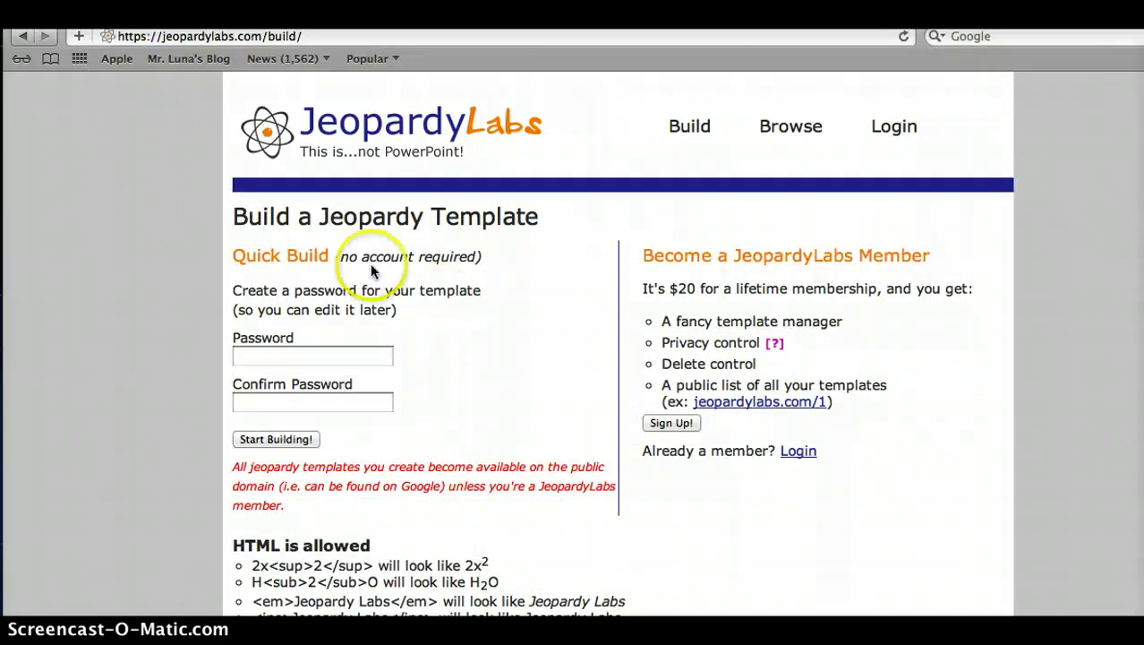
left_click(324, 346)
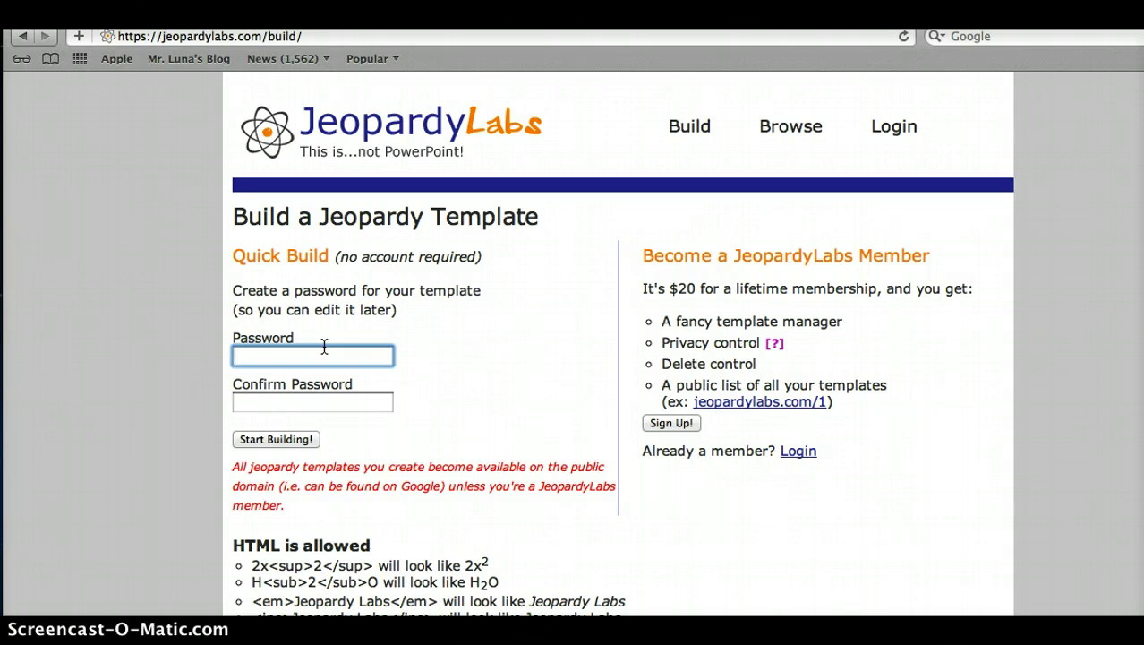
type("•••••")
key("Tab")
type("•••••")
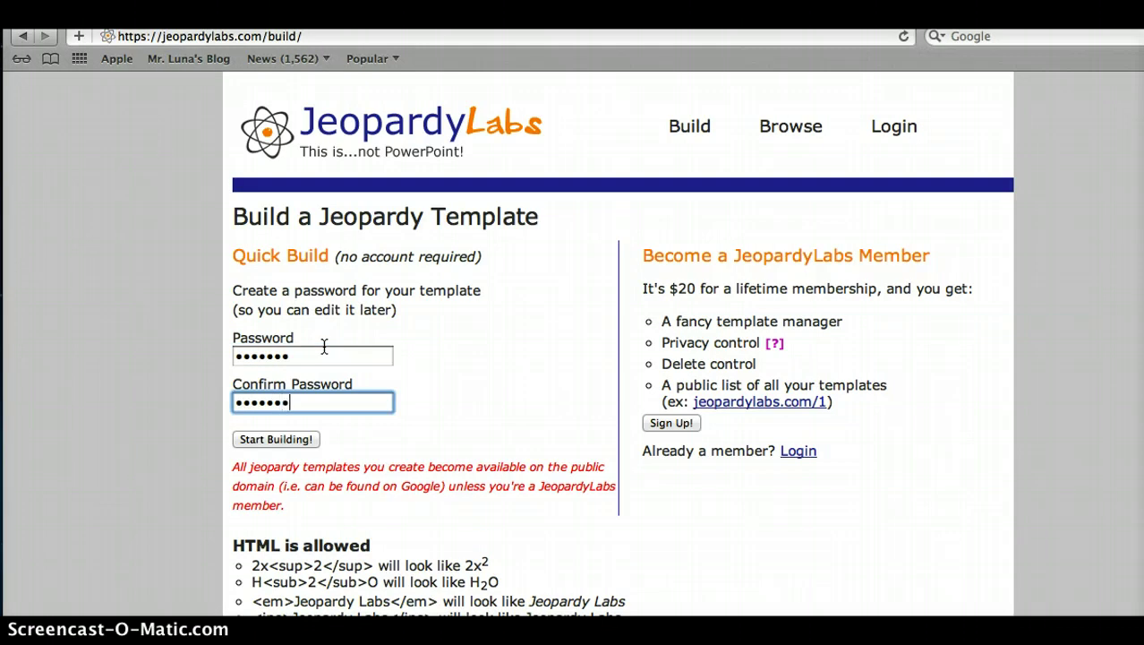
left_click(292, 440)
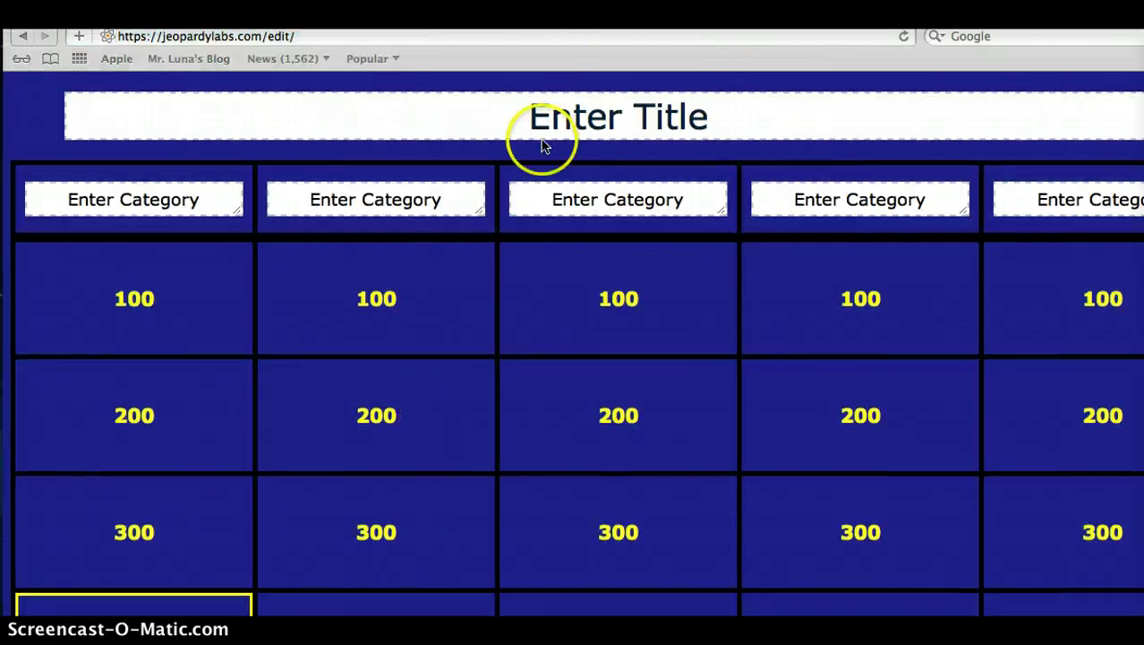
Step: Title the board 'Mr. Luna's Jeopardy Board'
triple_click(554, 115)
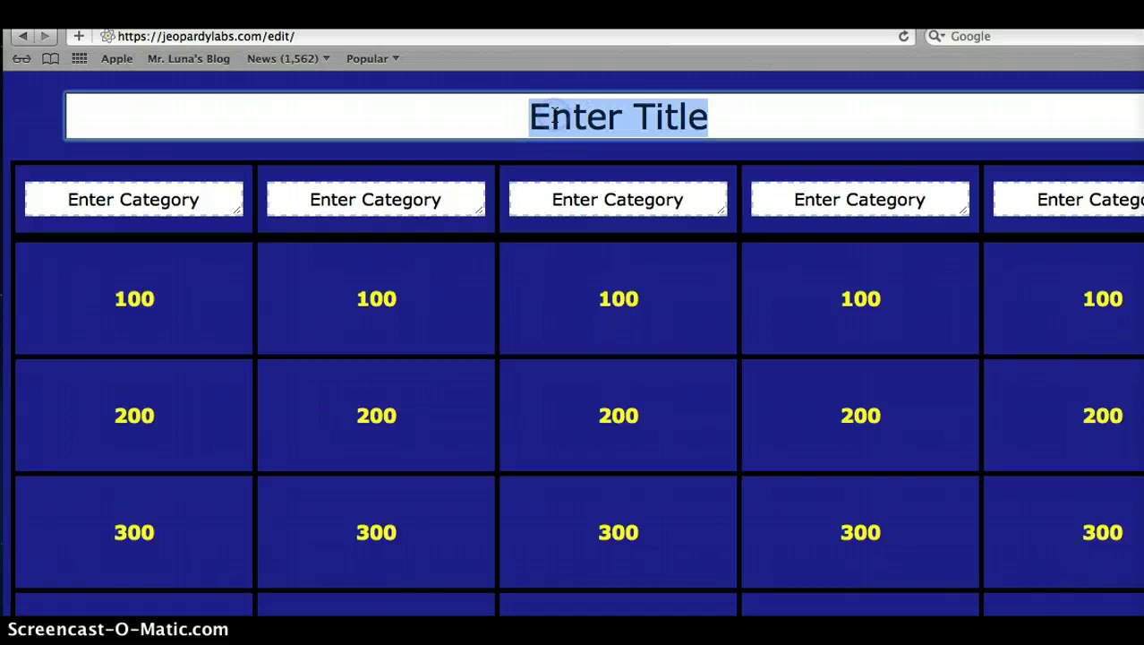
type("Mr. ")
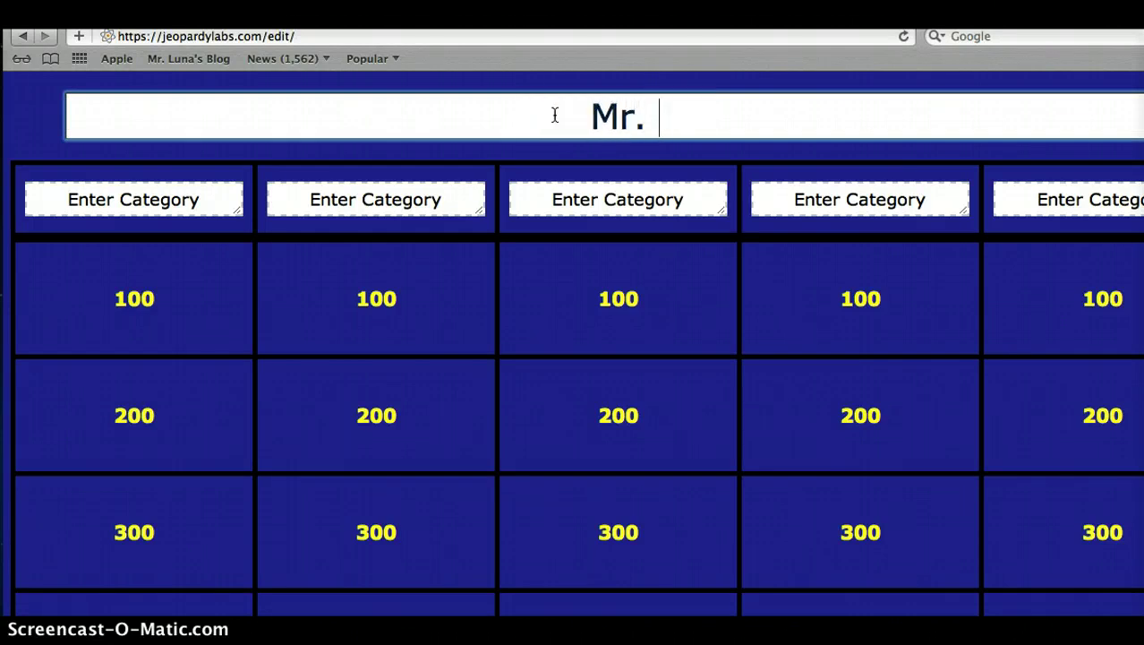
type("Luna's Jeo")
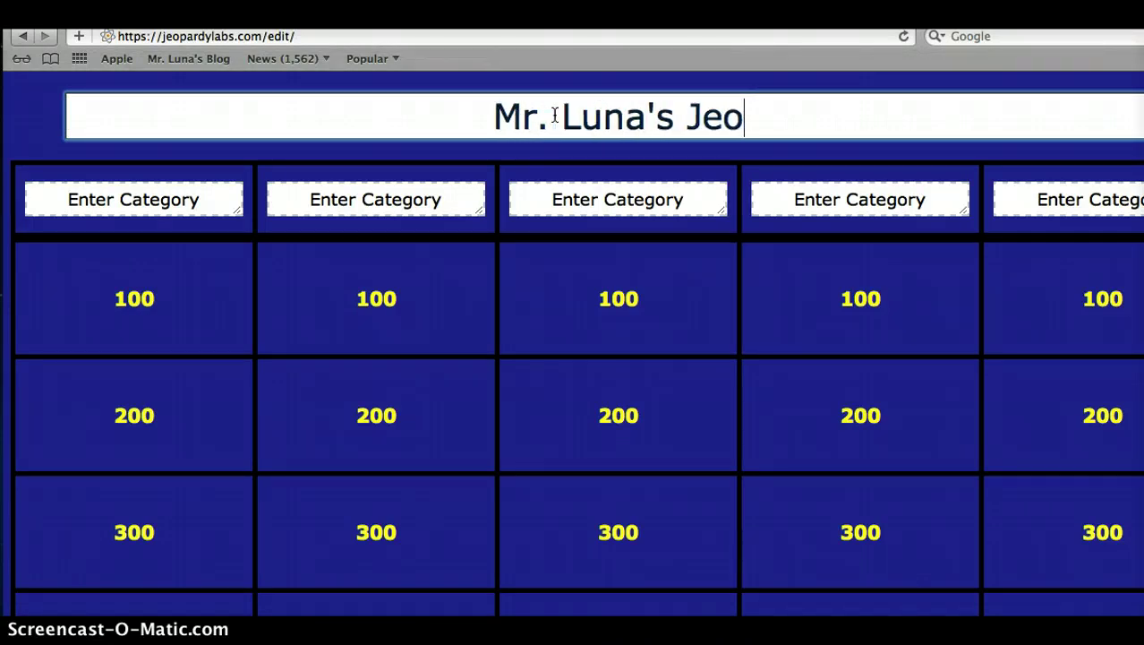
type("pardy Board")
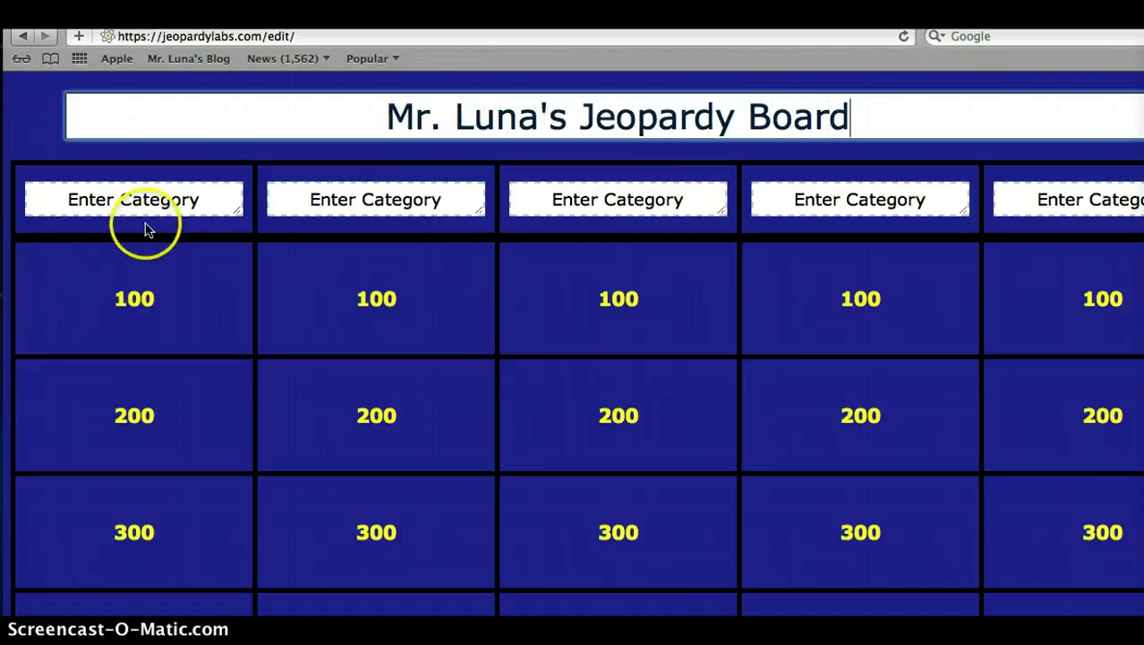
left_click(149, 195)
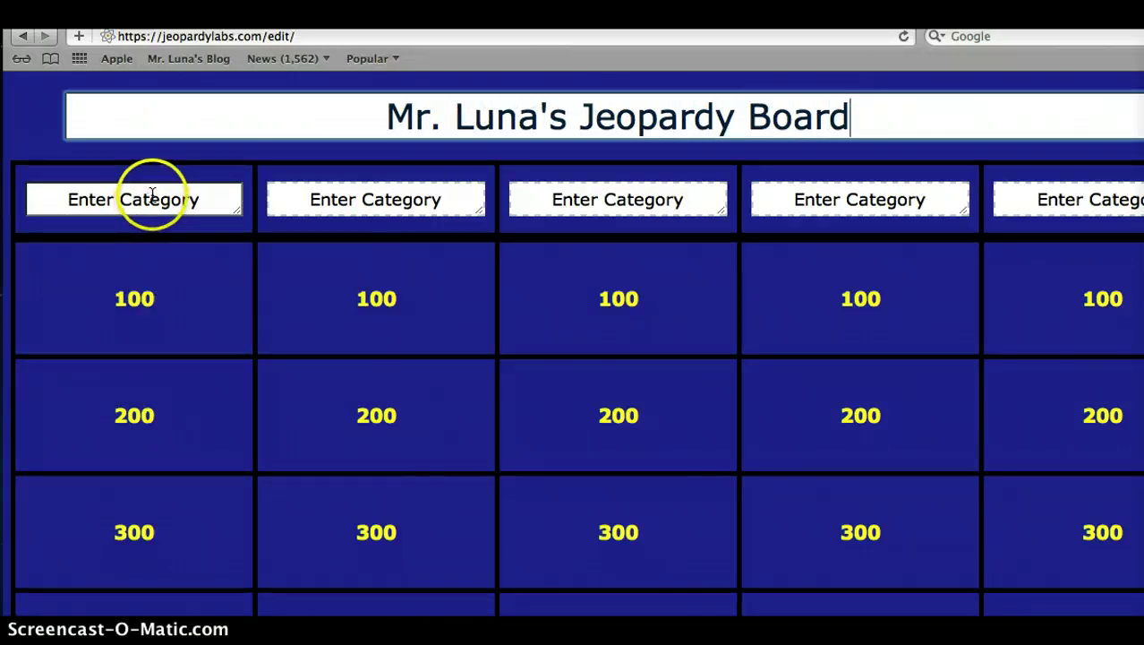
left_click(116, 359)
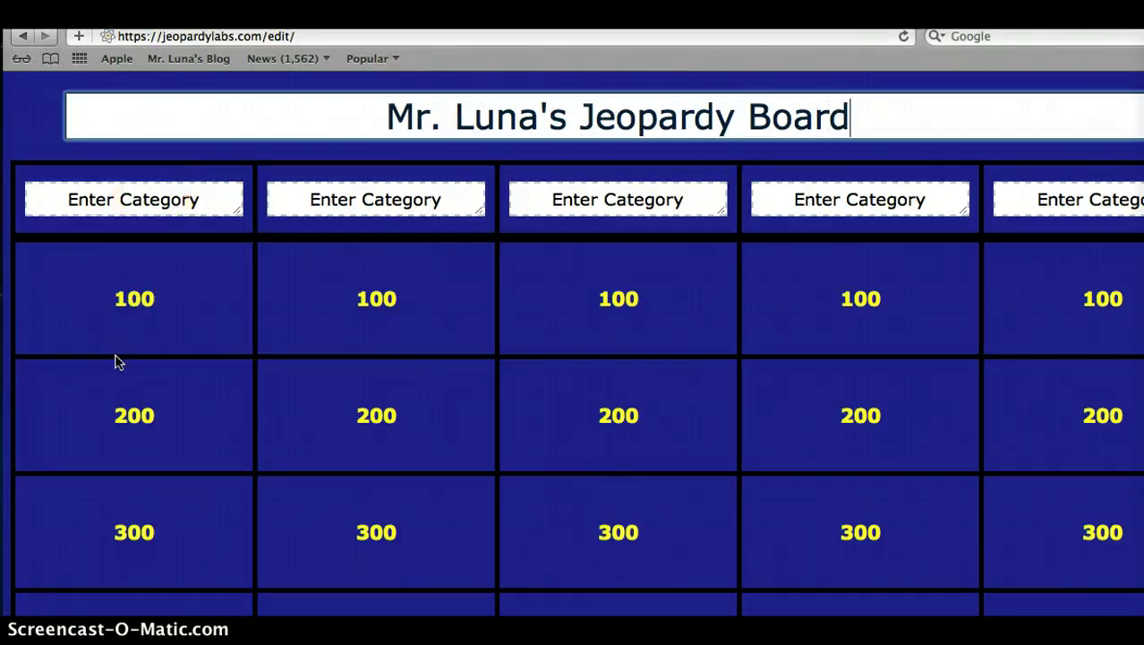
Step: Name the first two categories Biomes and Atmosphere
left_click(134, 198)
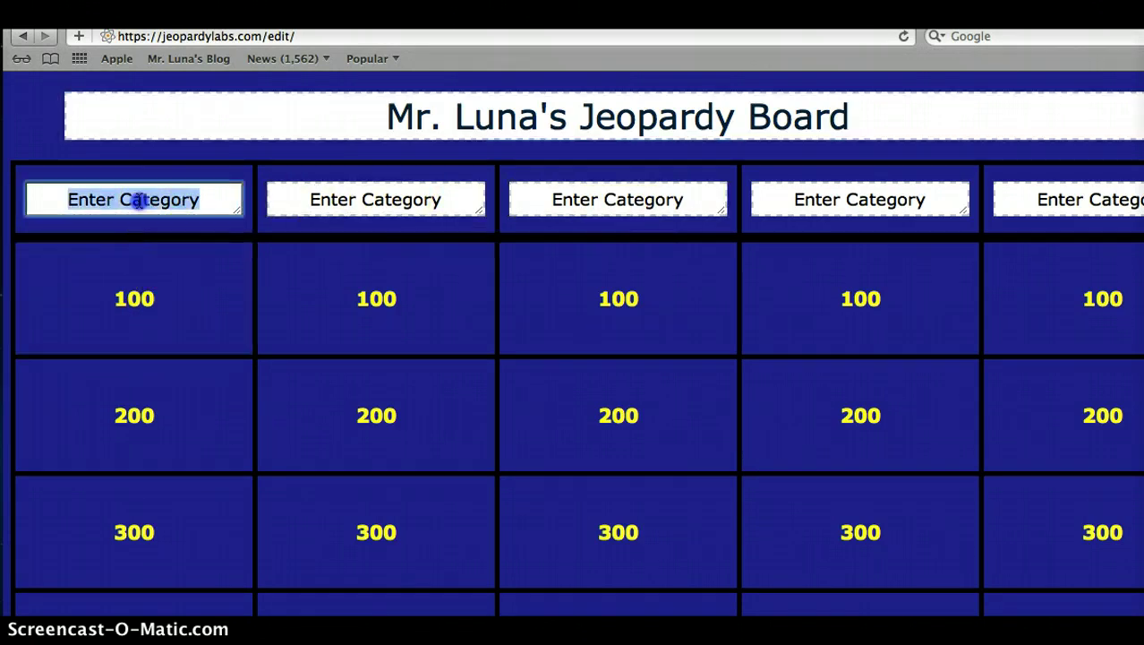
double_click(136, 201)
triple_click(136, 200)
key("BackSpace")
type("Biomes")
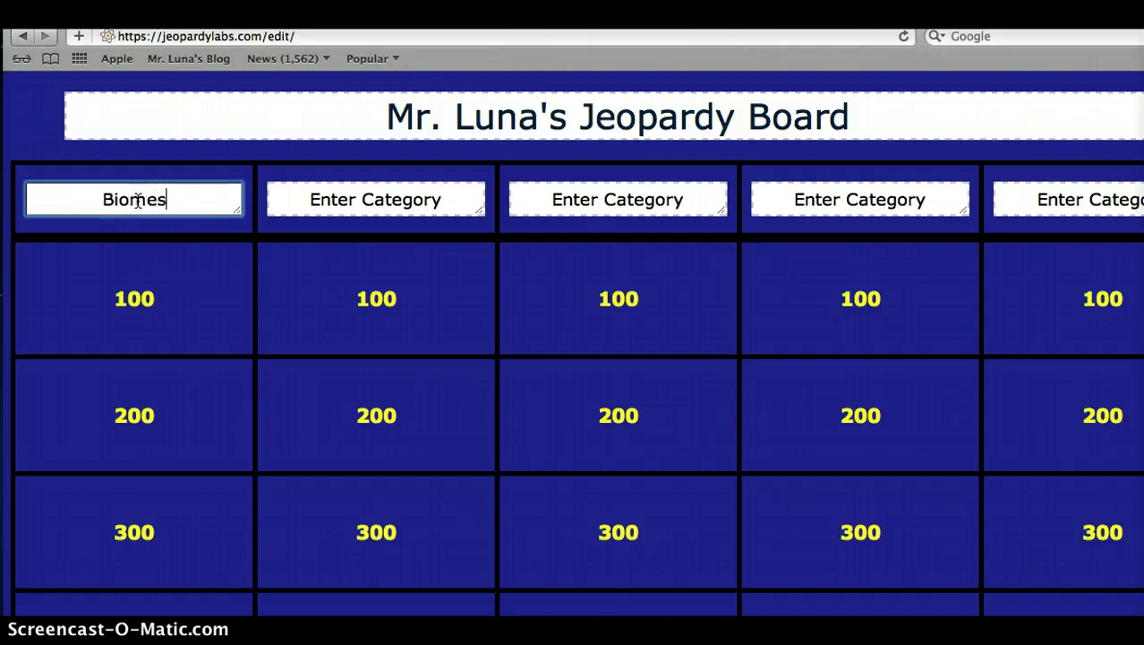
left_click(376, 198)
triple_click(377, 197)
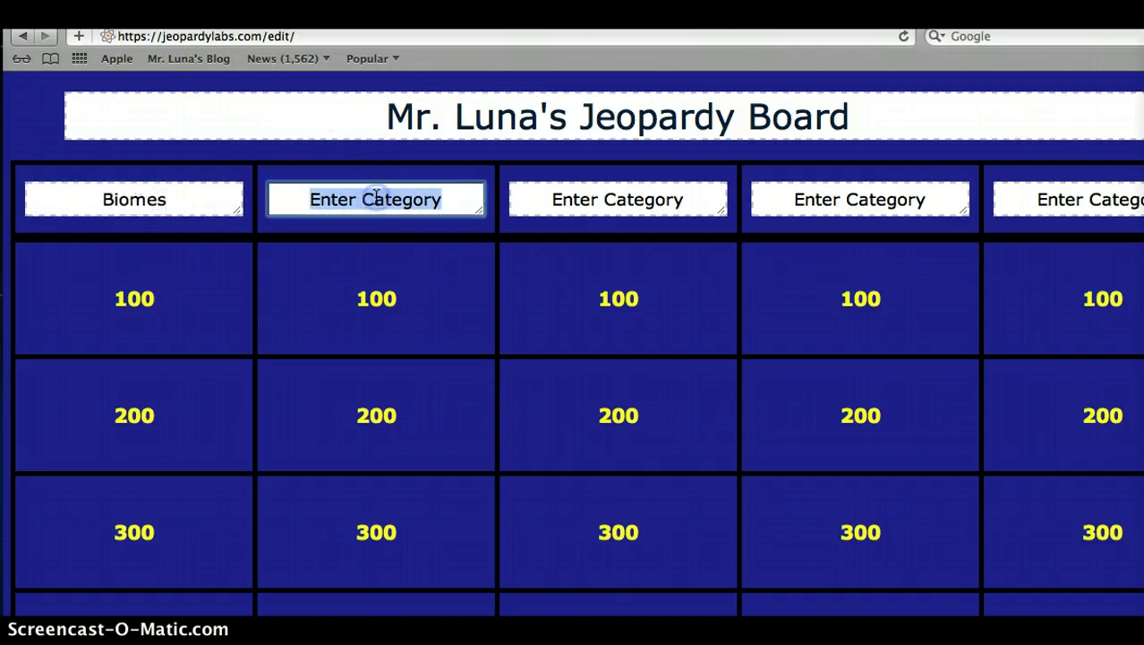
key("BackSpace")
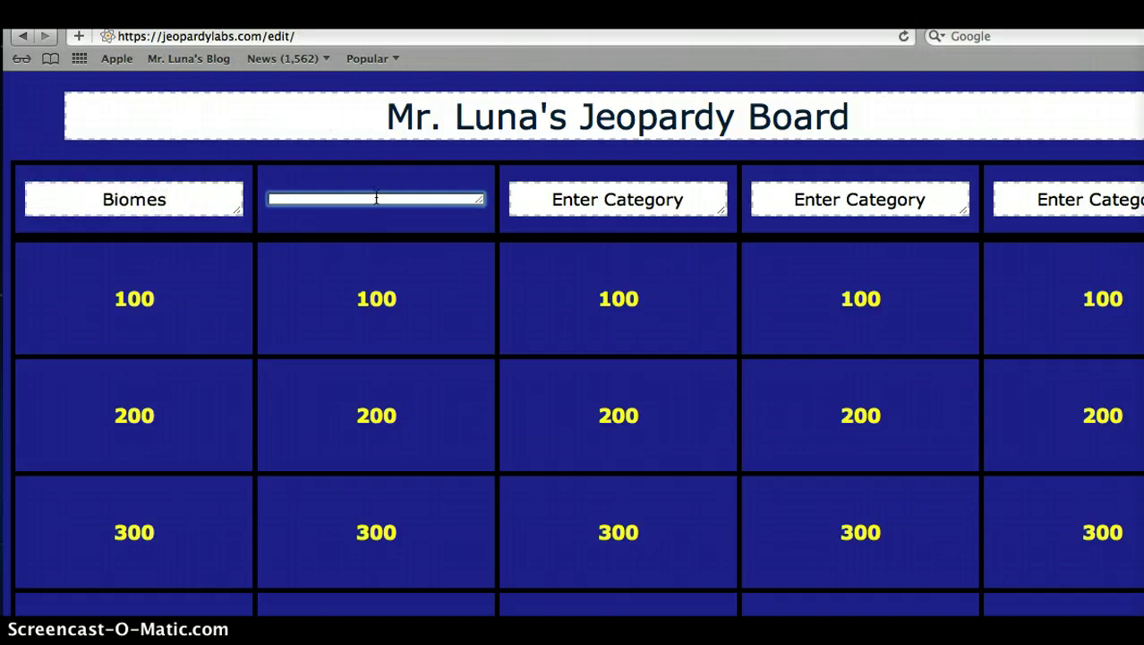
type("Atmosphere")
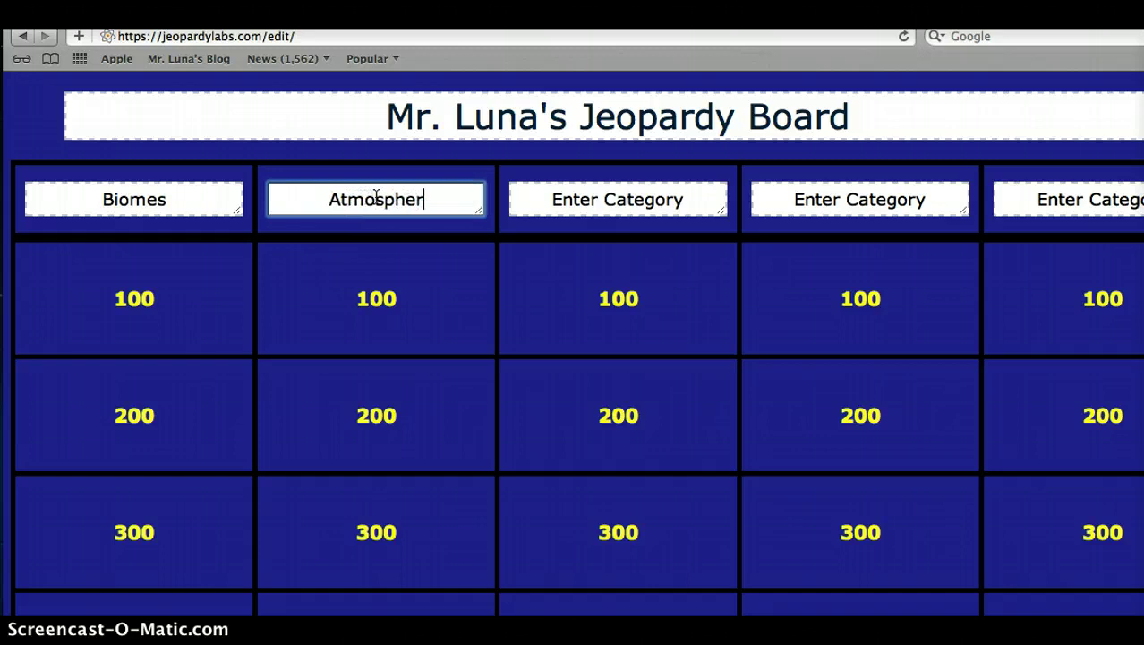
Step: Name the third category Food Webs
left_click(582, 206)
triple_click(586, 207)
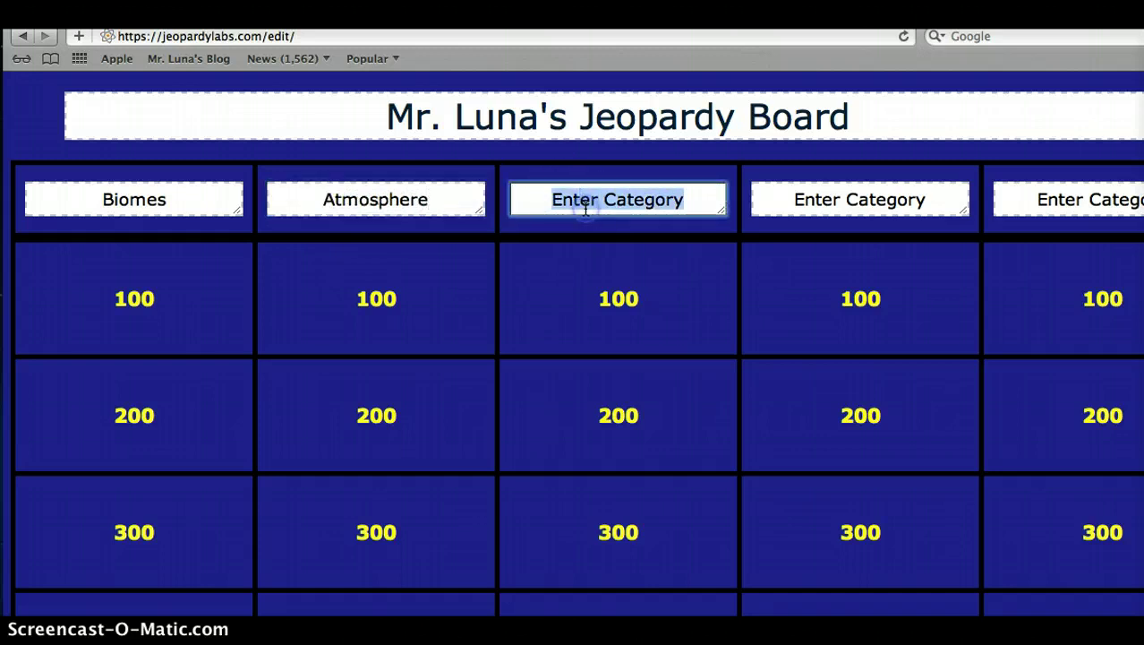
type("Fodd")
key("BackSpace")
key("BackSpace")
type("od Webs")
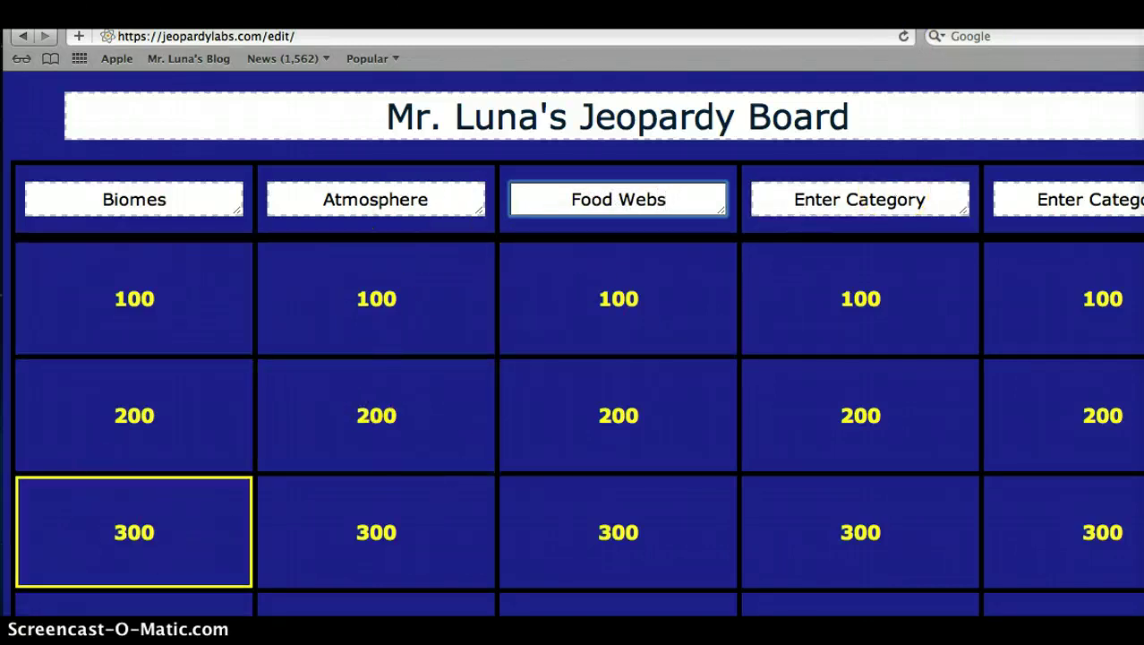
left_click(154, 385)
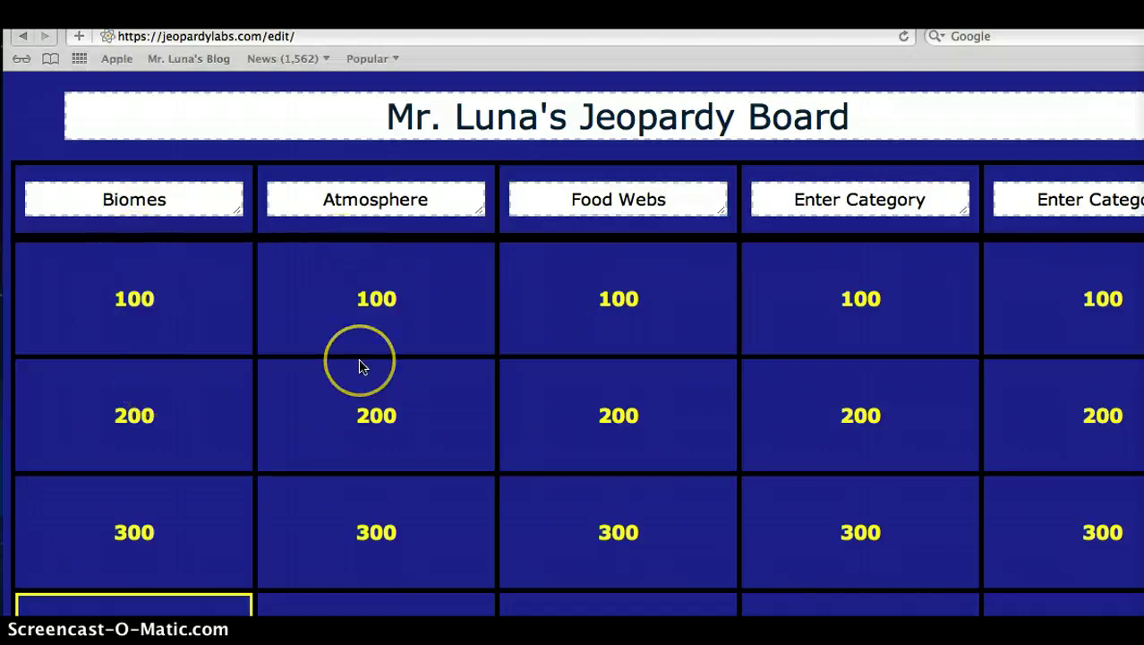
scroll(358, 365, "down", 2)
scroll(357, 365, "down", 5)
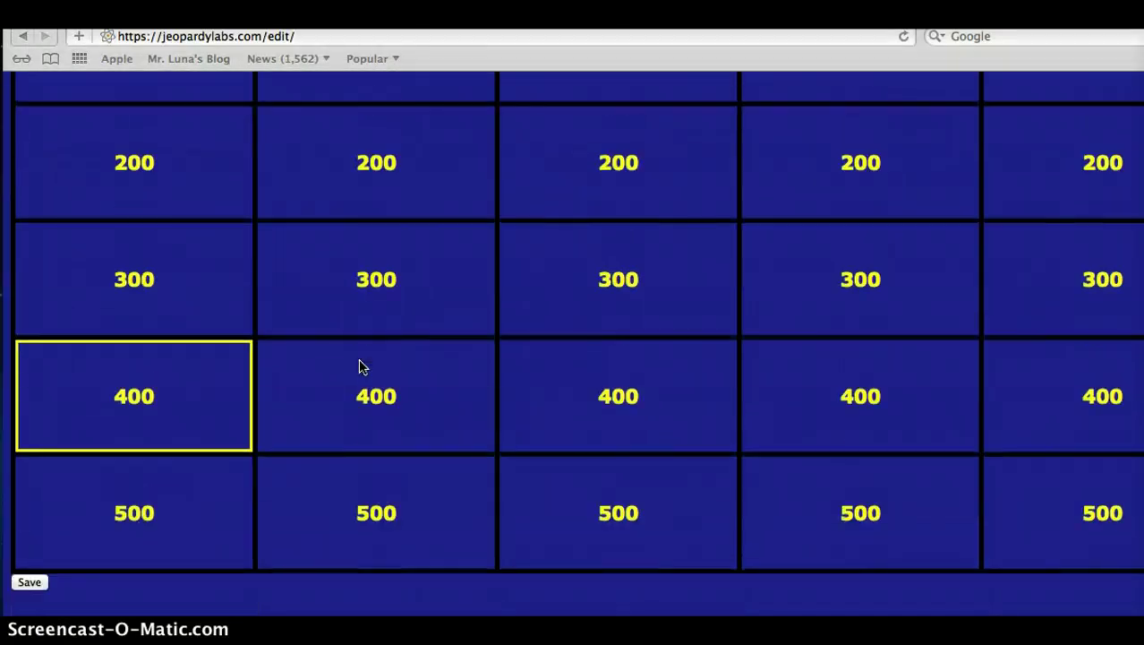
scroll(357, 366, "up", 4)
left_click(359, 372)
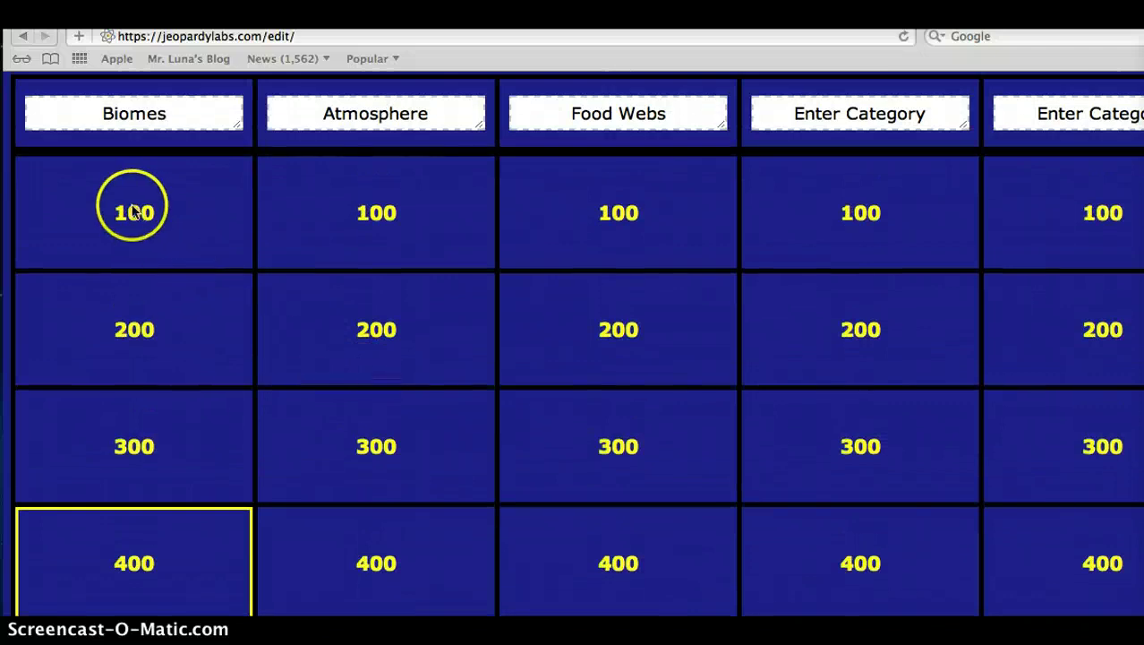
scroll(189, 414, "down", 3)
scroll(170, 448, "down", 1)
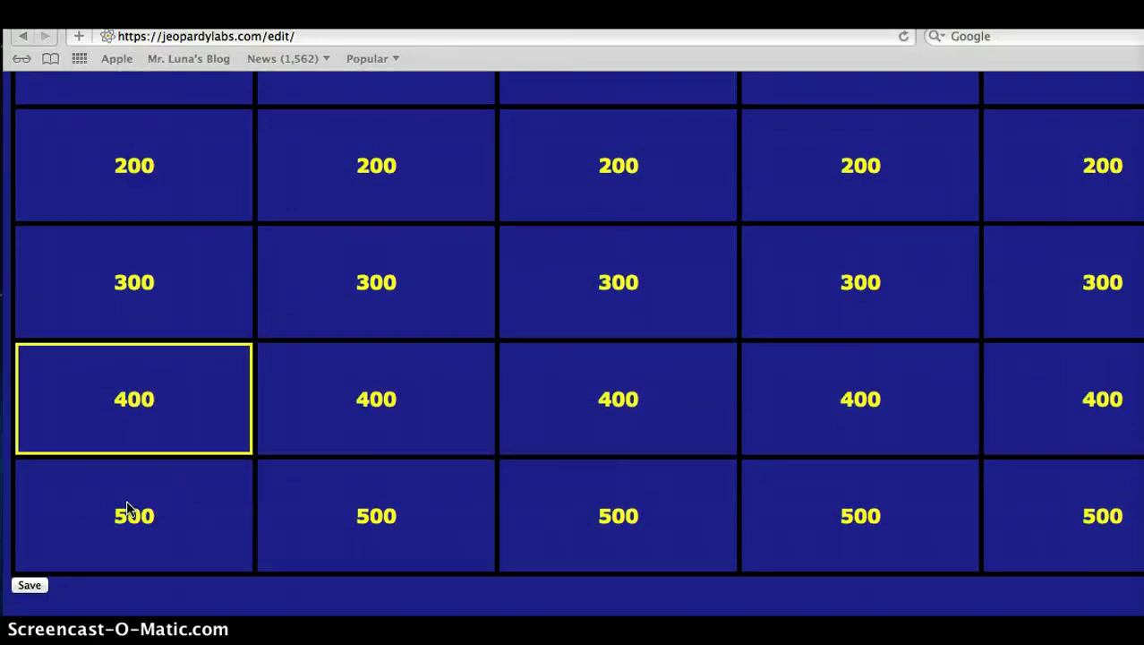
scroll(126, 510, "up", 4)
left_click(156, 395)
left_click(183, 219)
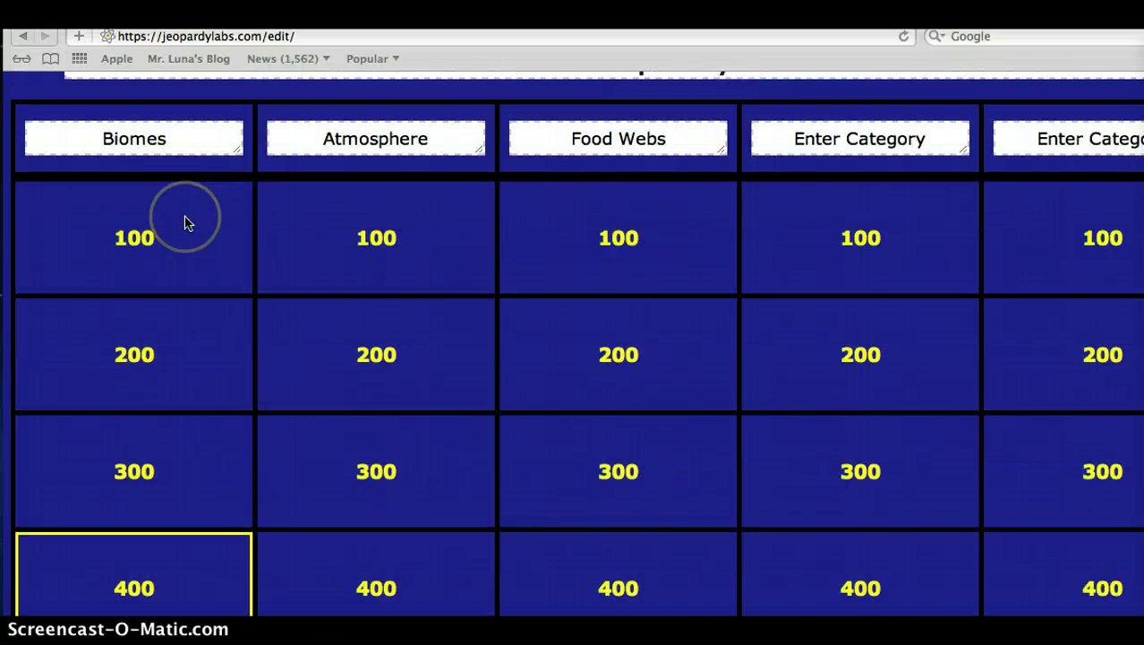
left_click(184, 224)
scroll(184, 227, "up", 2)
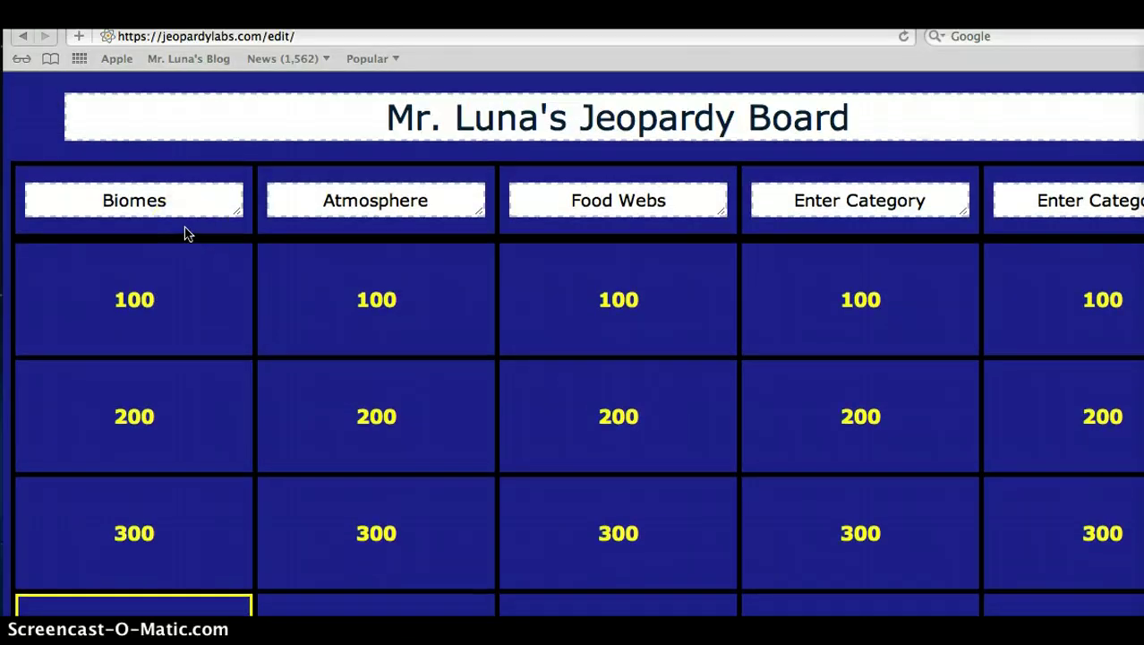
left_click(182, 259)
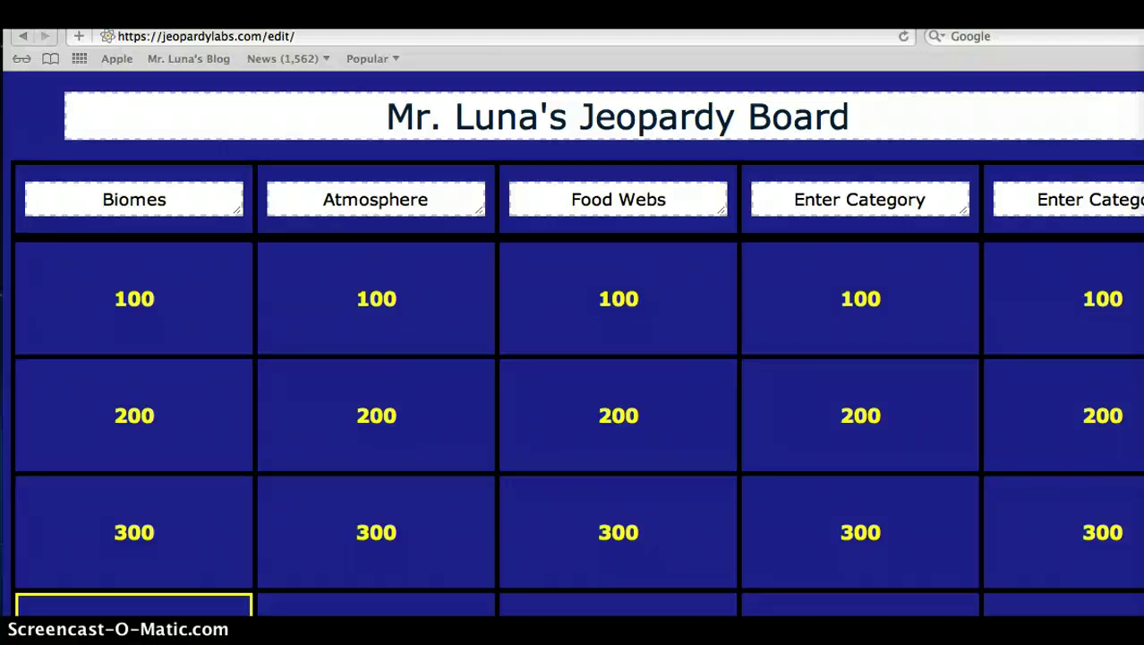
Step: Enter the Biomes 100 answer 'A biome that has little rain and is very dry.'
left_click(138, 301)
left_click(137, 300)
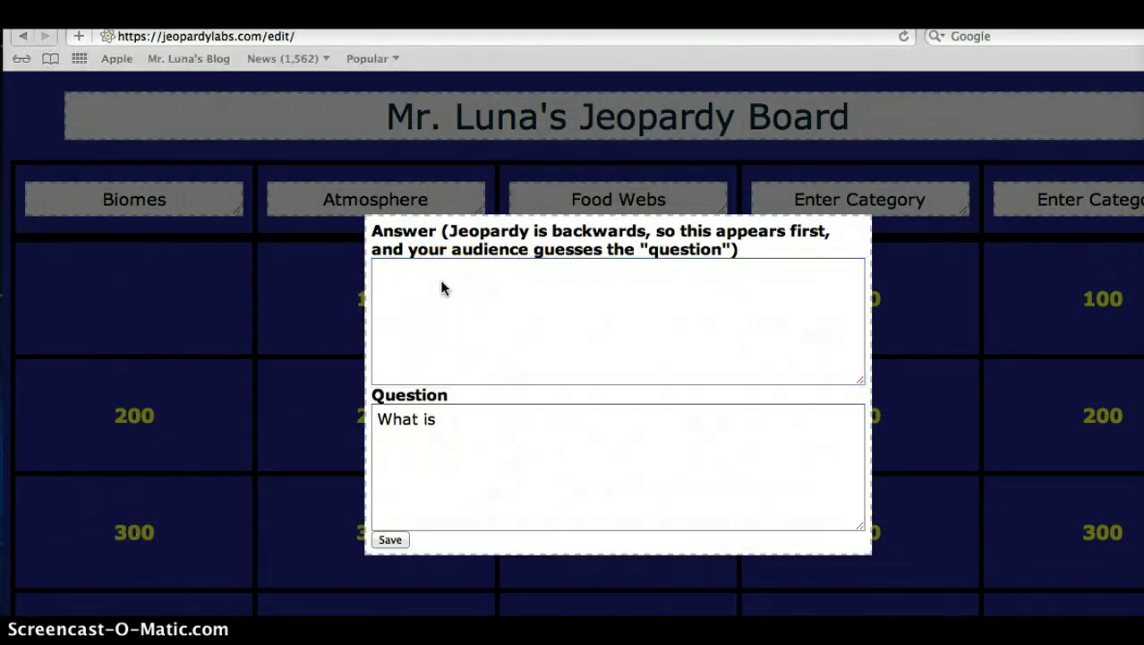
left_click(395, 273)
left_click(422, 243)
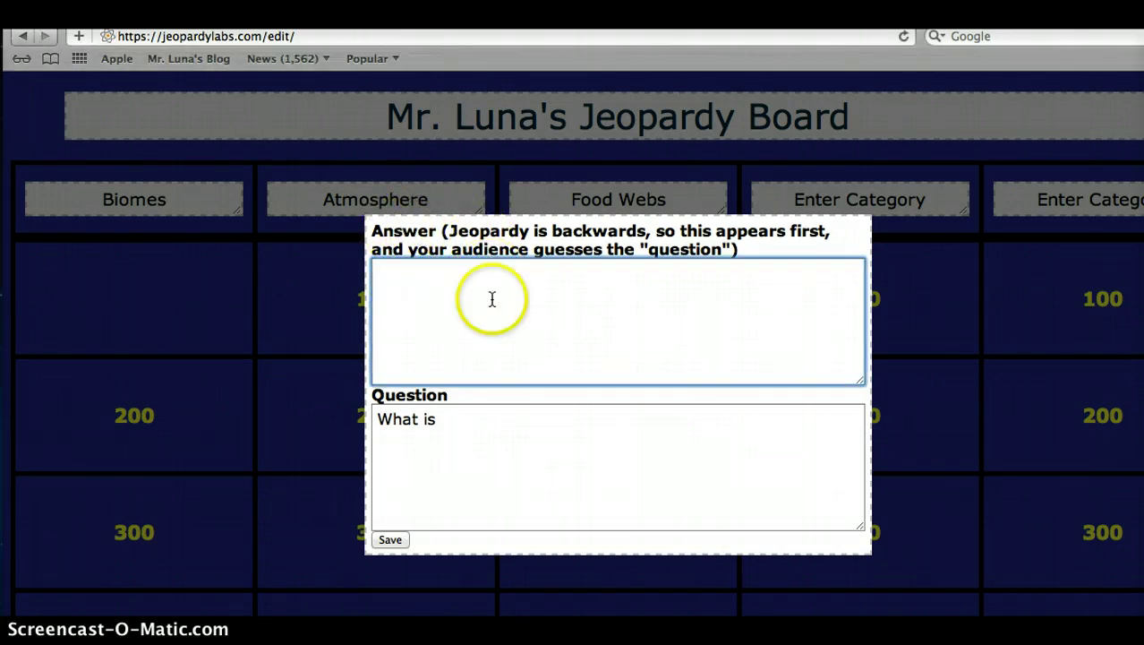
left_click(437, 421)
left_click(452, 308)
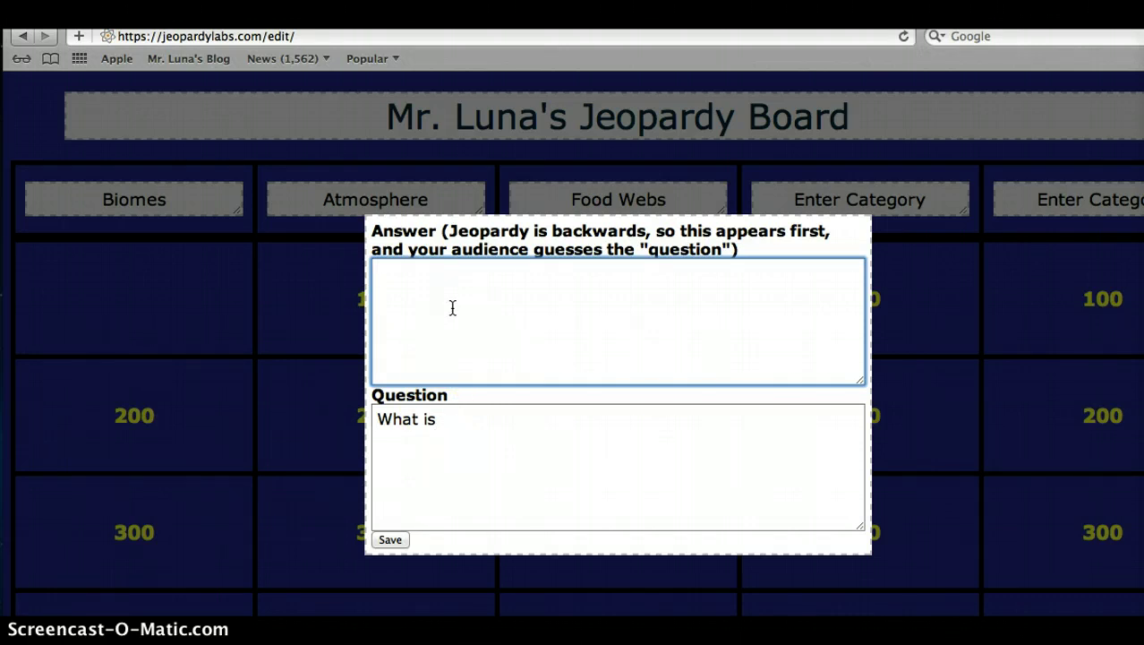
type("A biome that has")
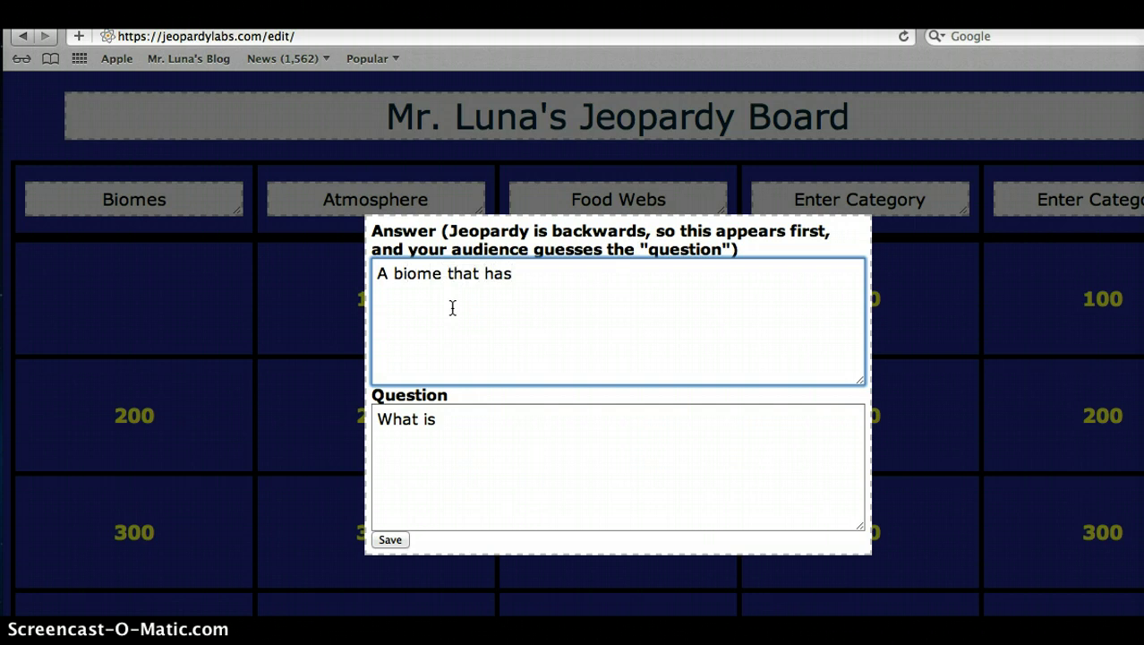
type(" little rain and is very dry.")
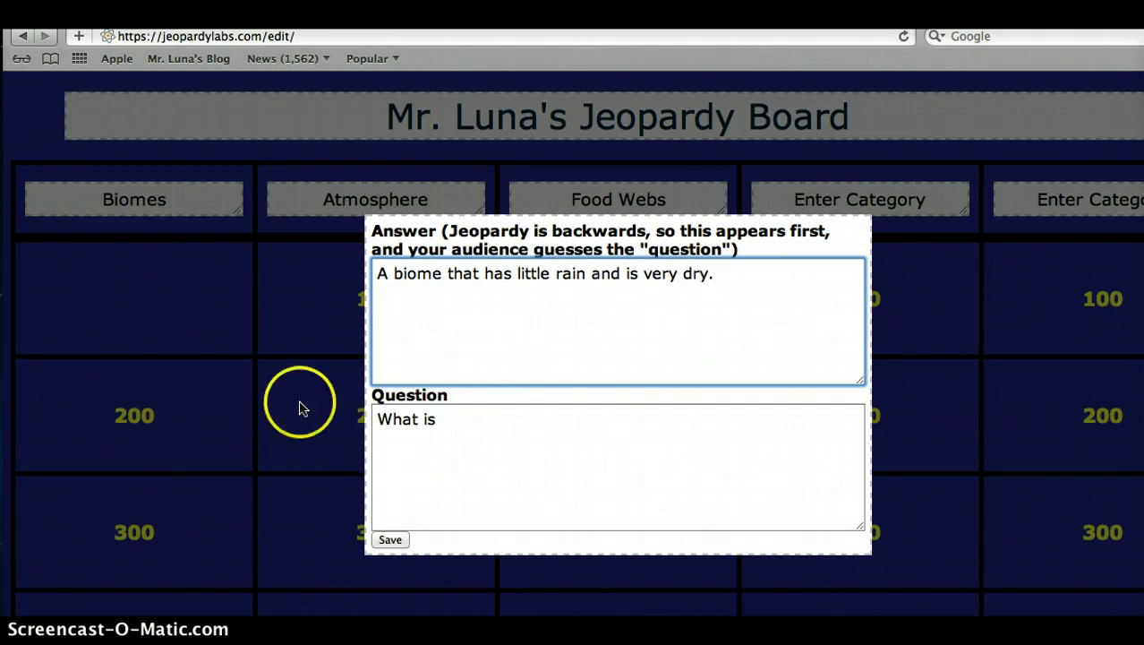
Step: Set the Biomes 100 question to 'Desert' and save the clue
triple_click(454, 420)
key("BackSpace")
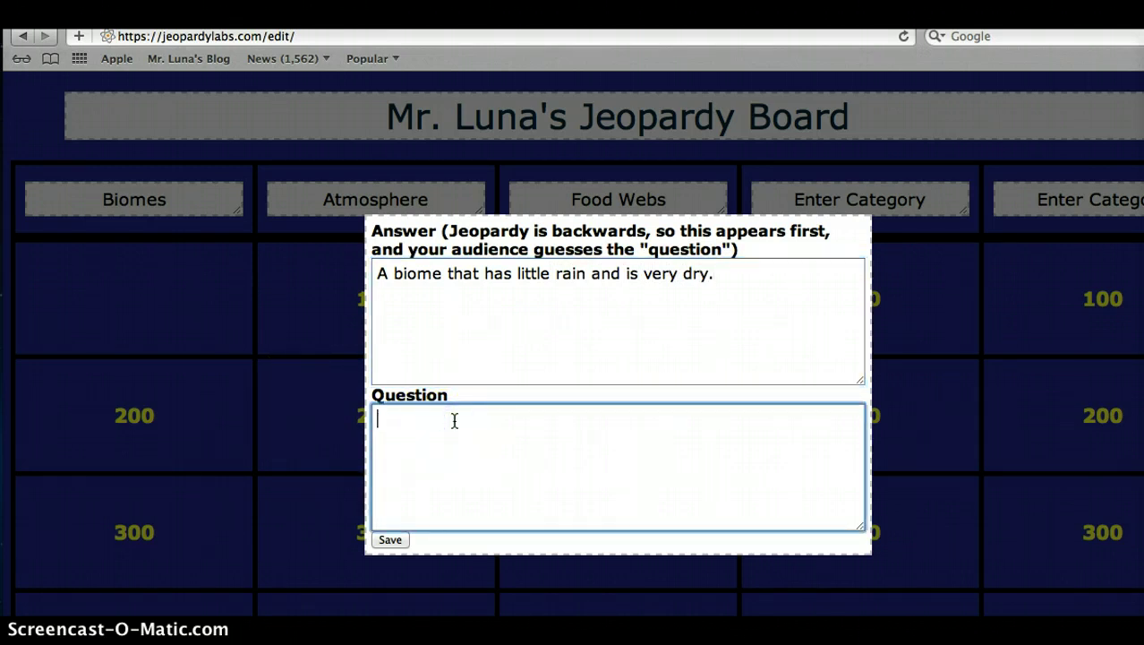
type("Desert")
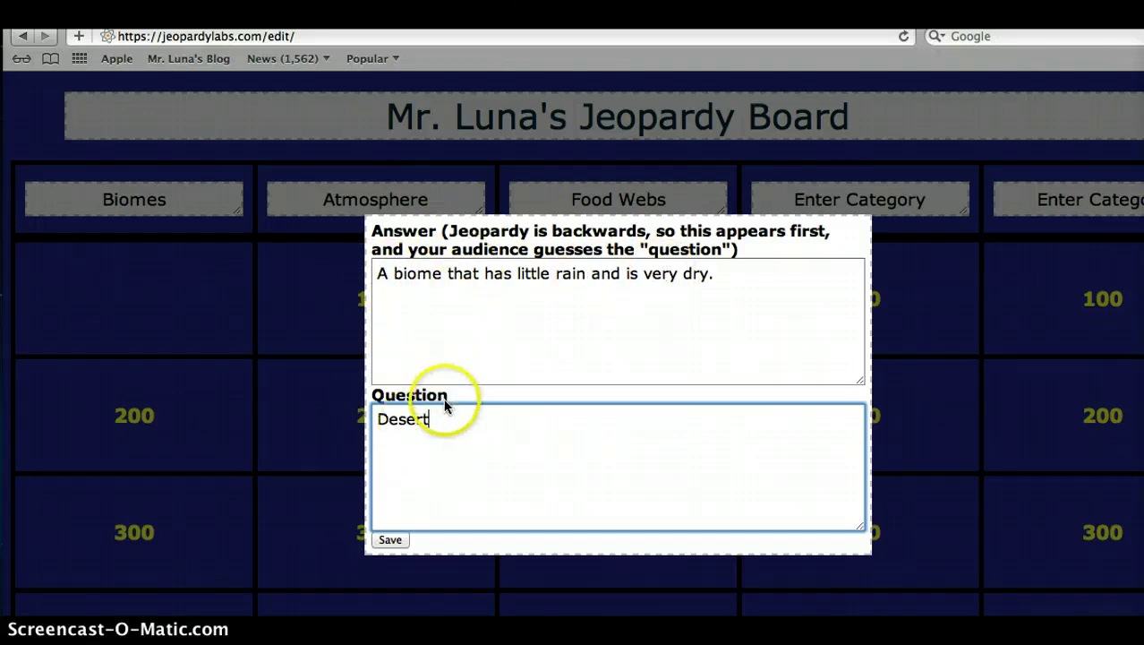
left_click(393, 539)
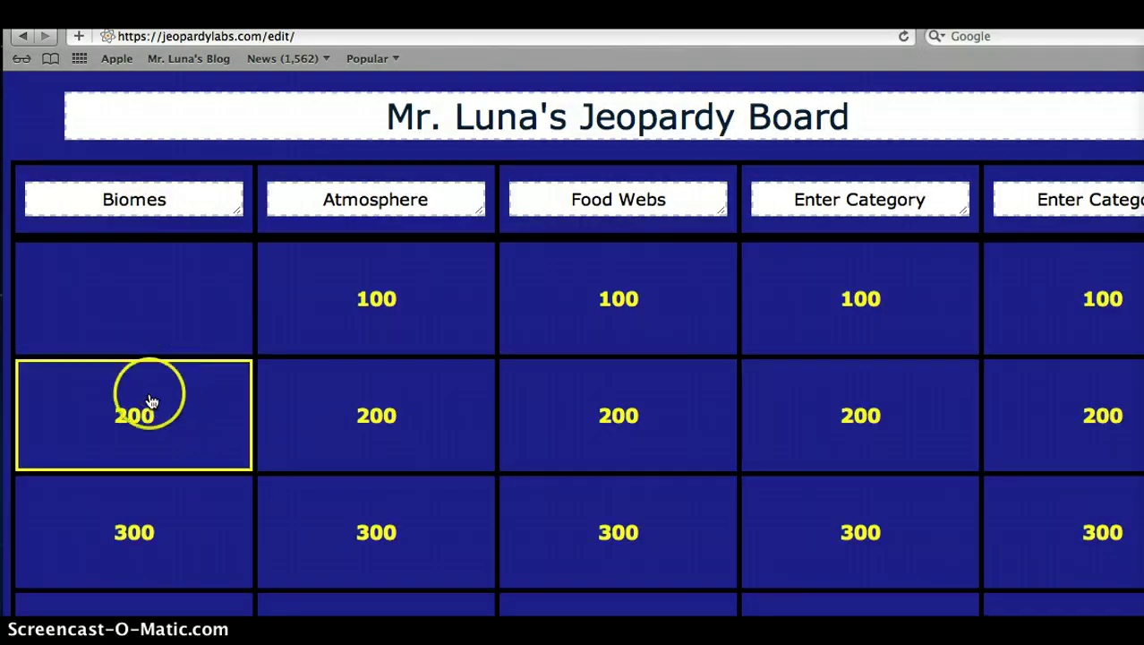
Step: Save the finished board so its play and edit addresses appear
left_click(169, 438)
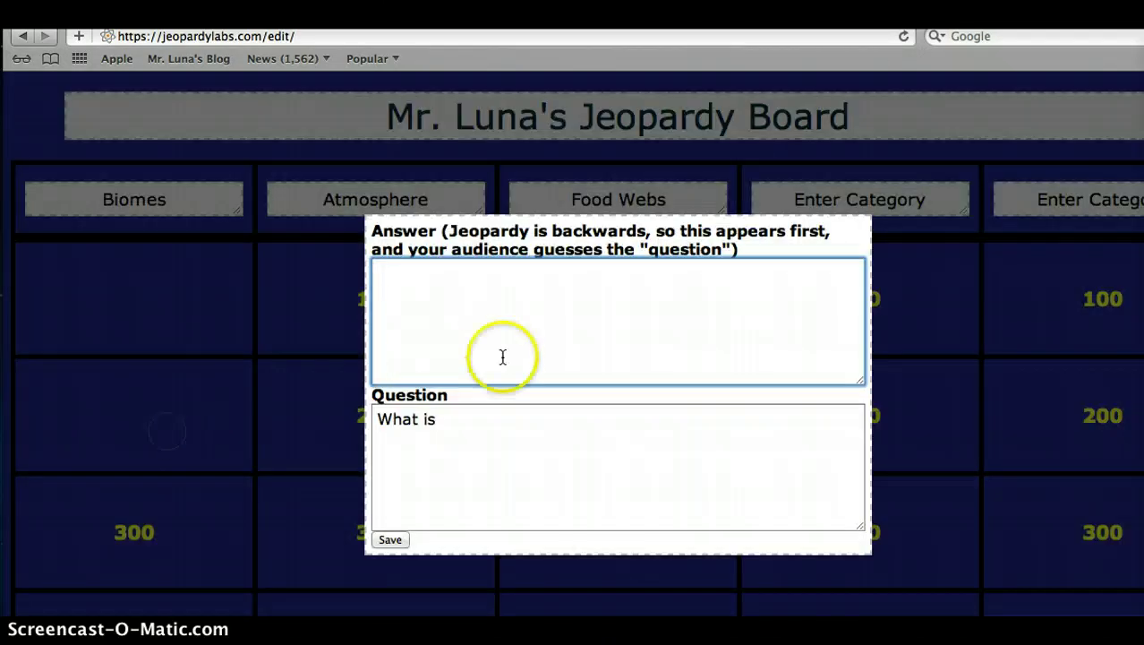
left_click(395, 538)
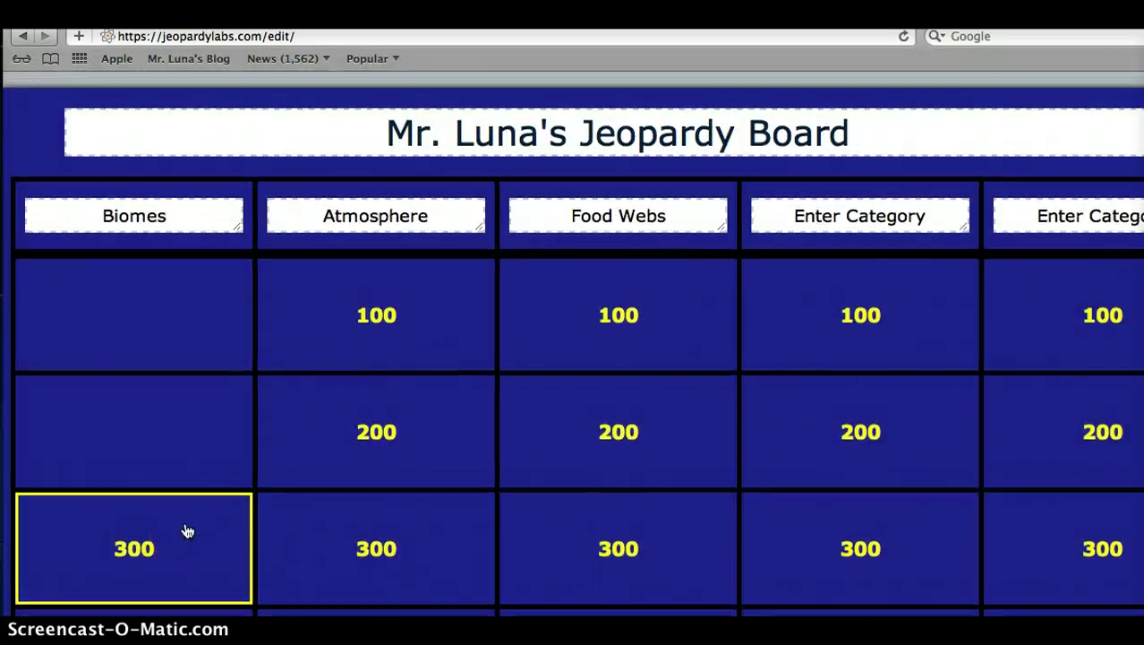
scroll(186, 531, "down", 5)
left_click(29, 582)
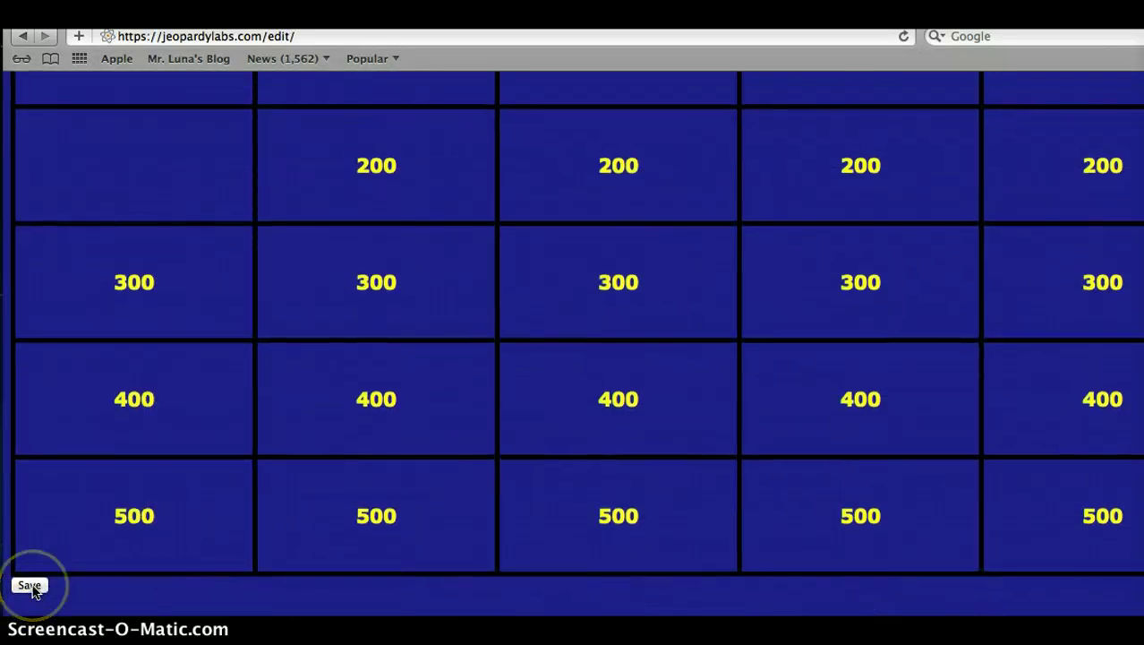
left_click(35, 589)
left_click(450, 370)
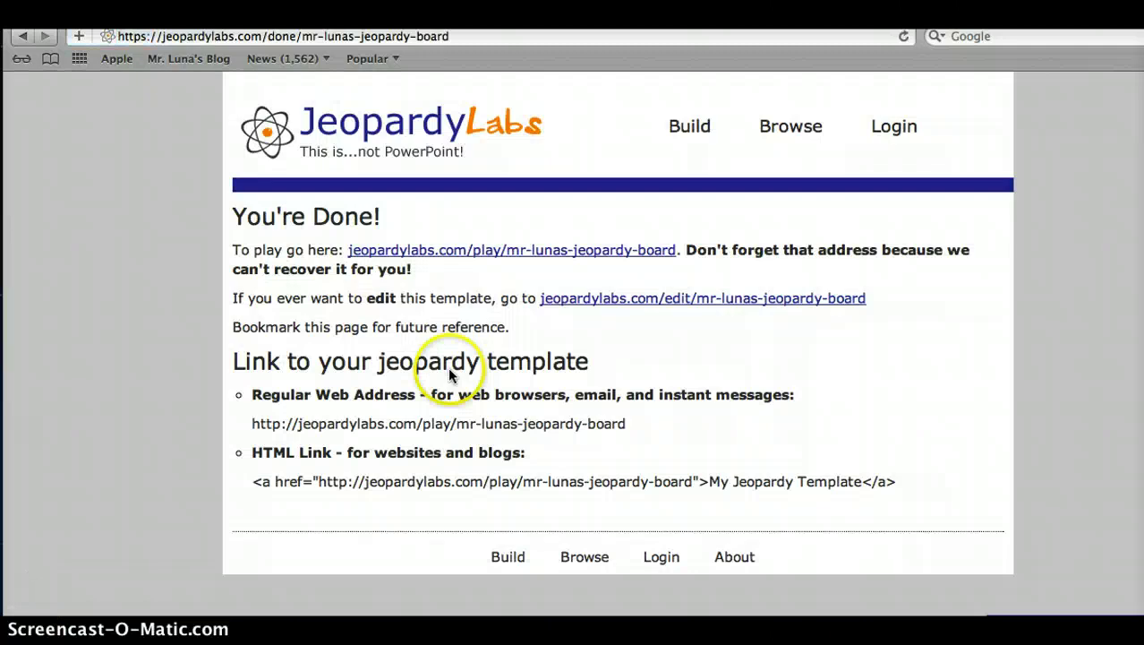
left_click(607, 297)
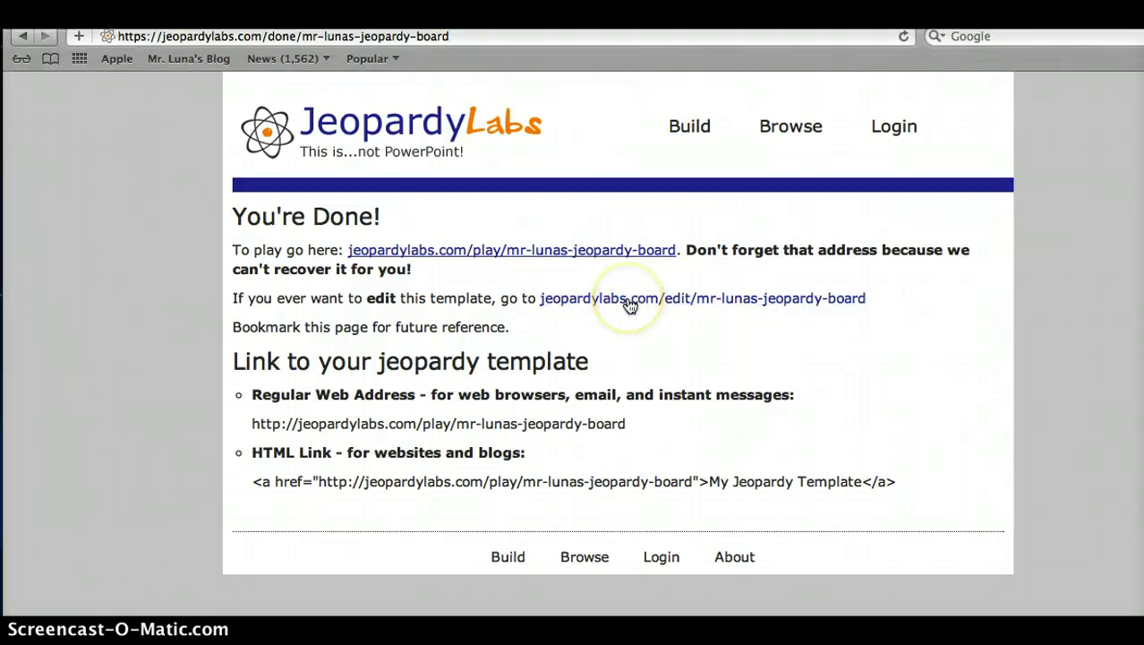
left_click(630, 304)
left_click(342, 394)
type("********")
key("Return")
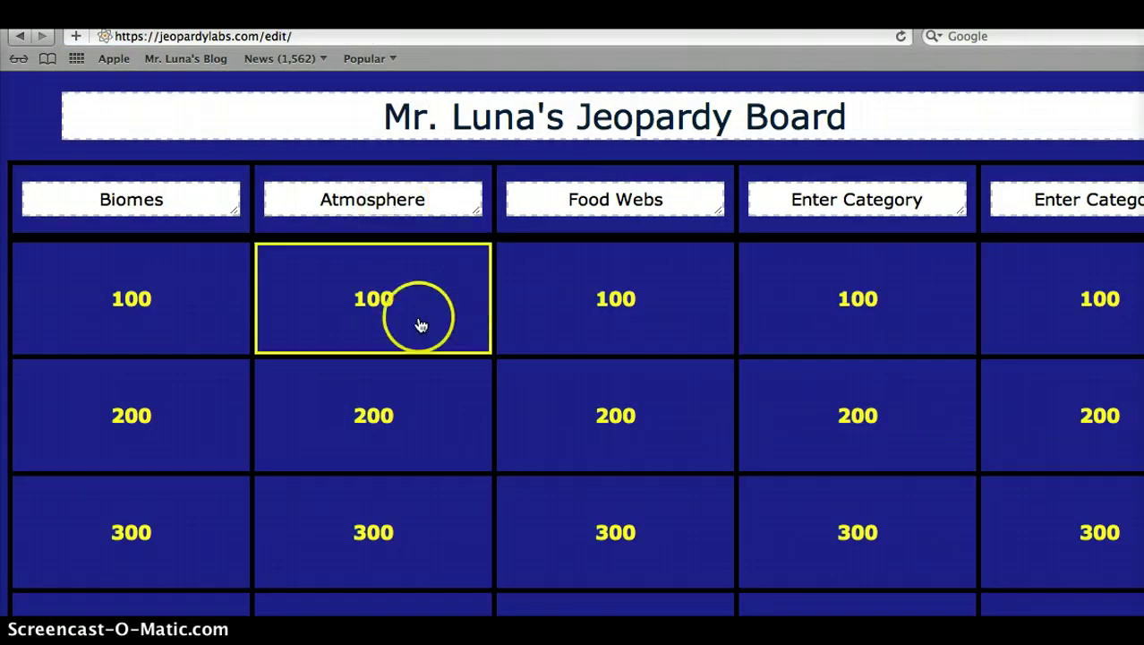
left_click(104, 296)
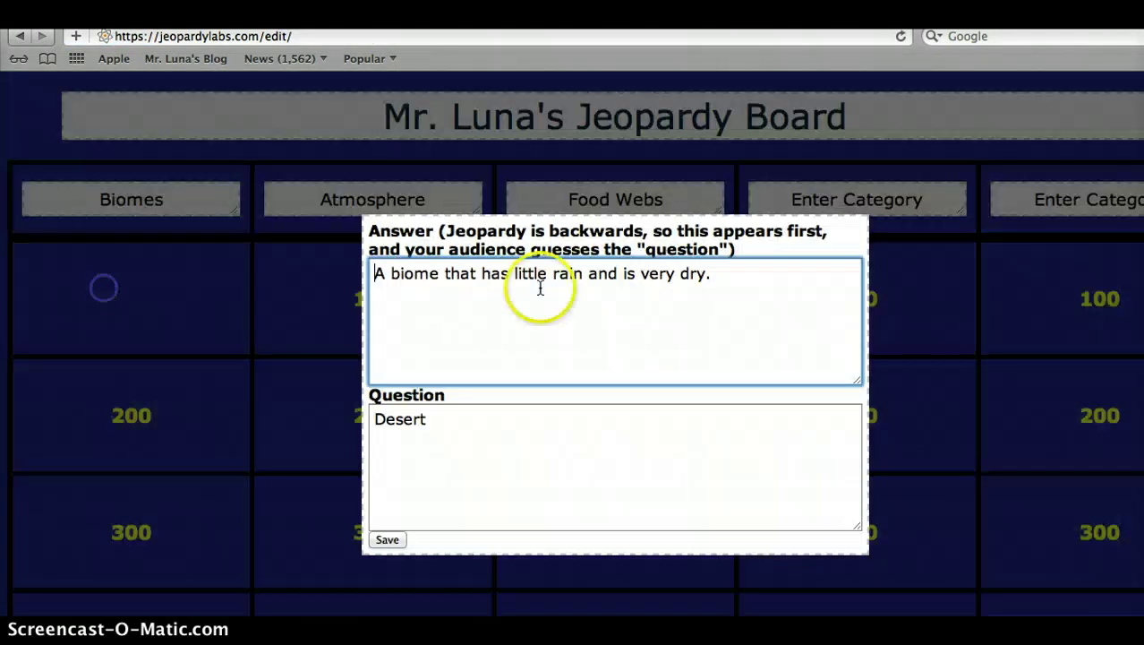
left_click(385, 537)
scroll(344, 302, "down", 5)
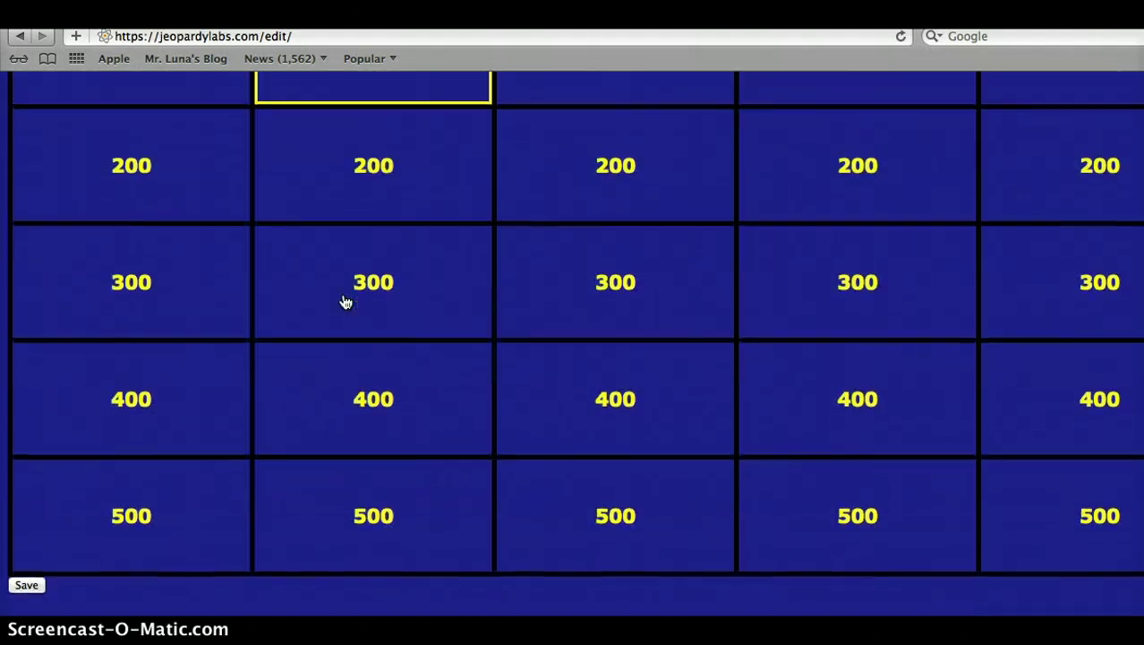
left_click(26, 585)
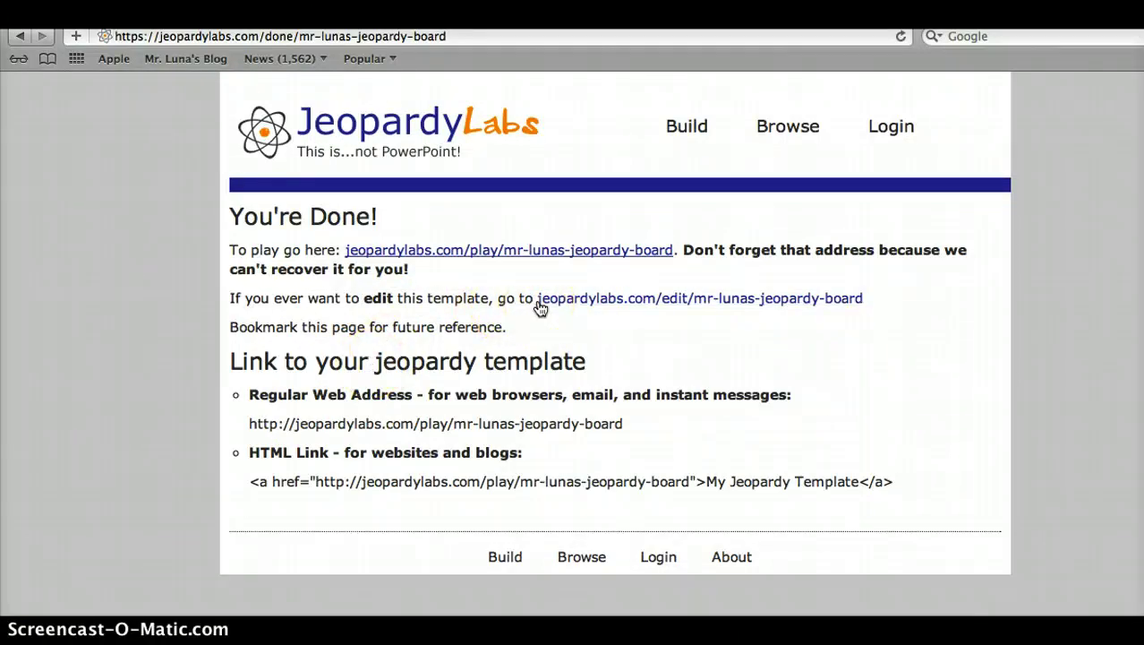
Step: Start a game, reveal 'Desert' for the Biomes 100 clue, and go back to the board
left_click(538, 255)
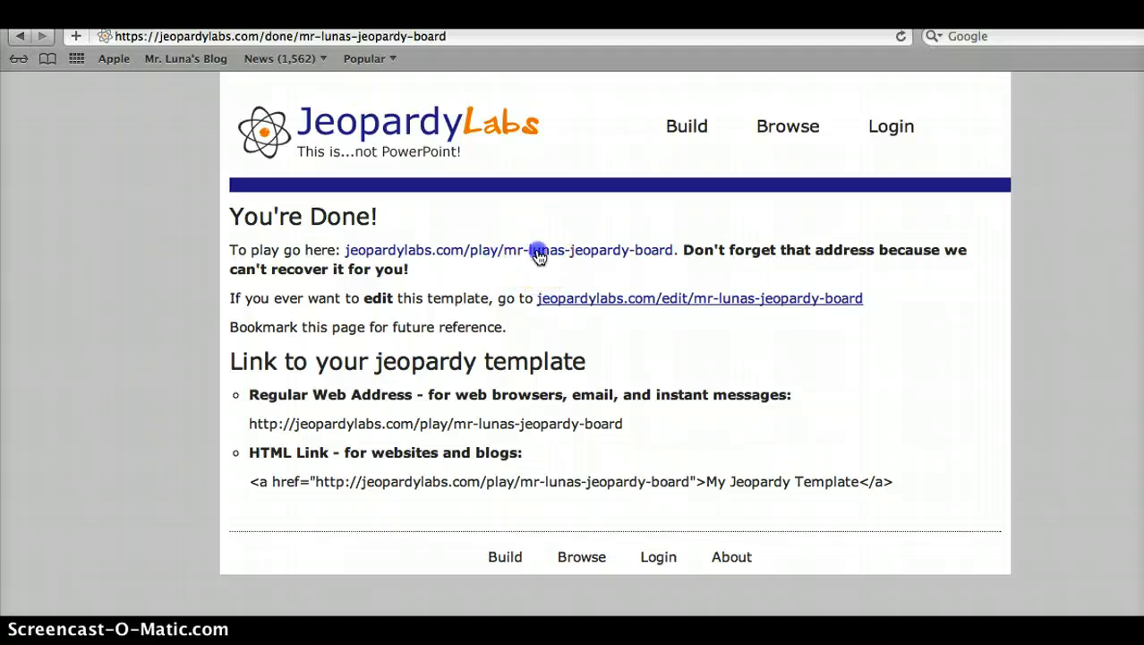
left_click(618, 259)
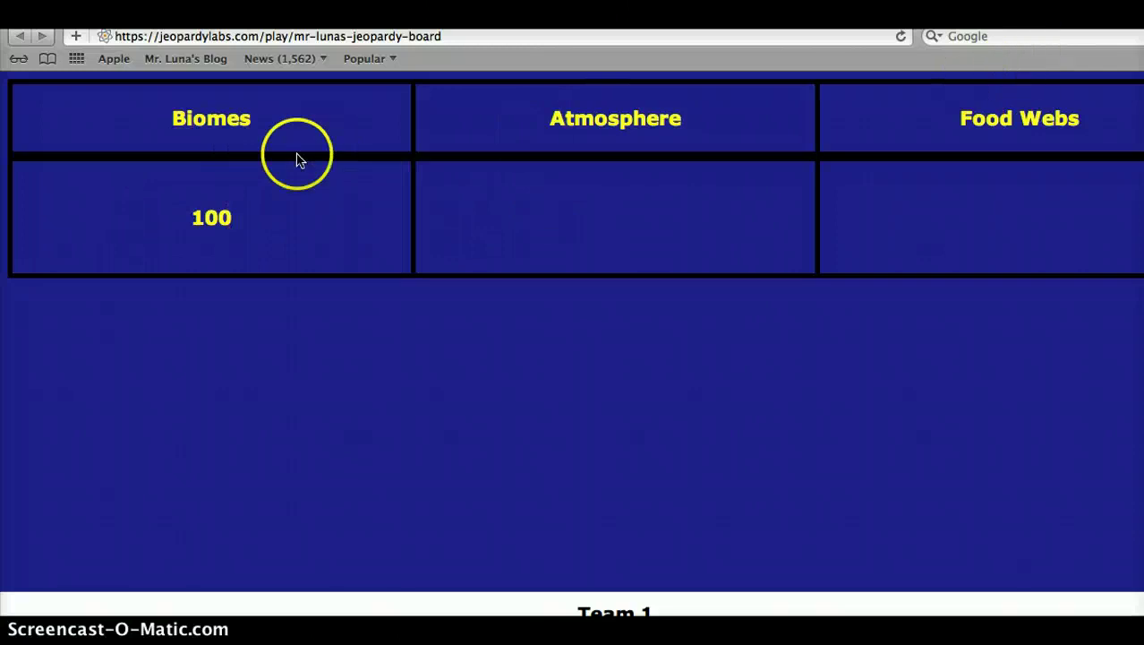
left_click(234, 222)
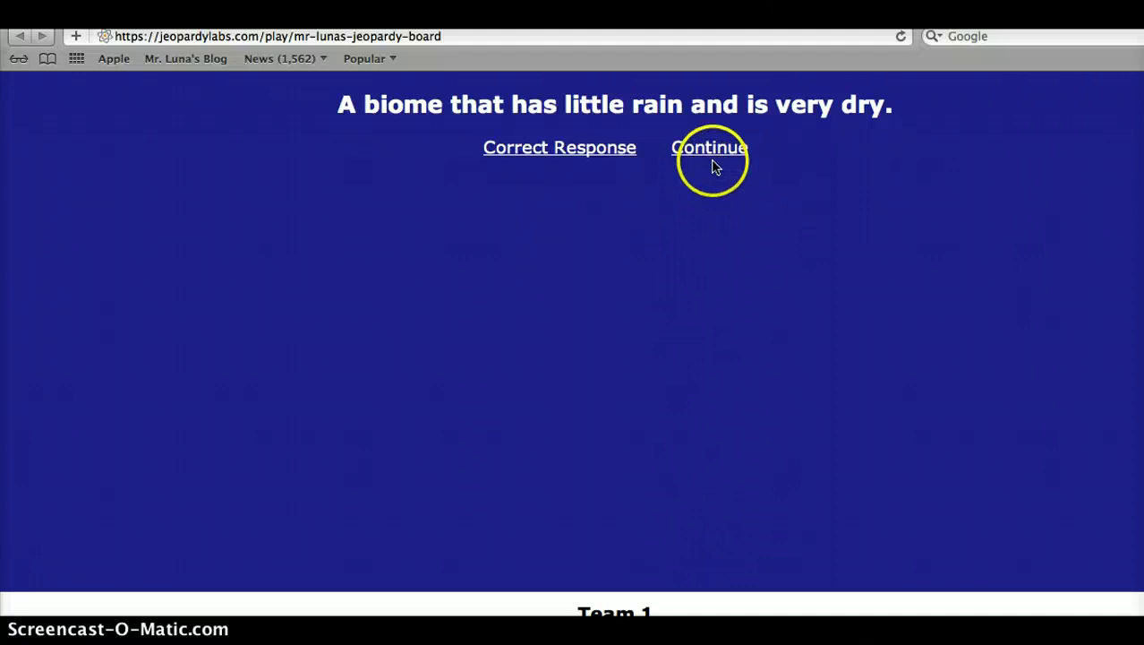
left_click(718, 148)
left_click(303, 233)
left_click(546, 152)
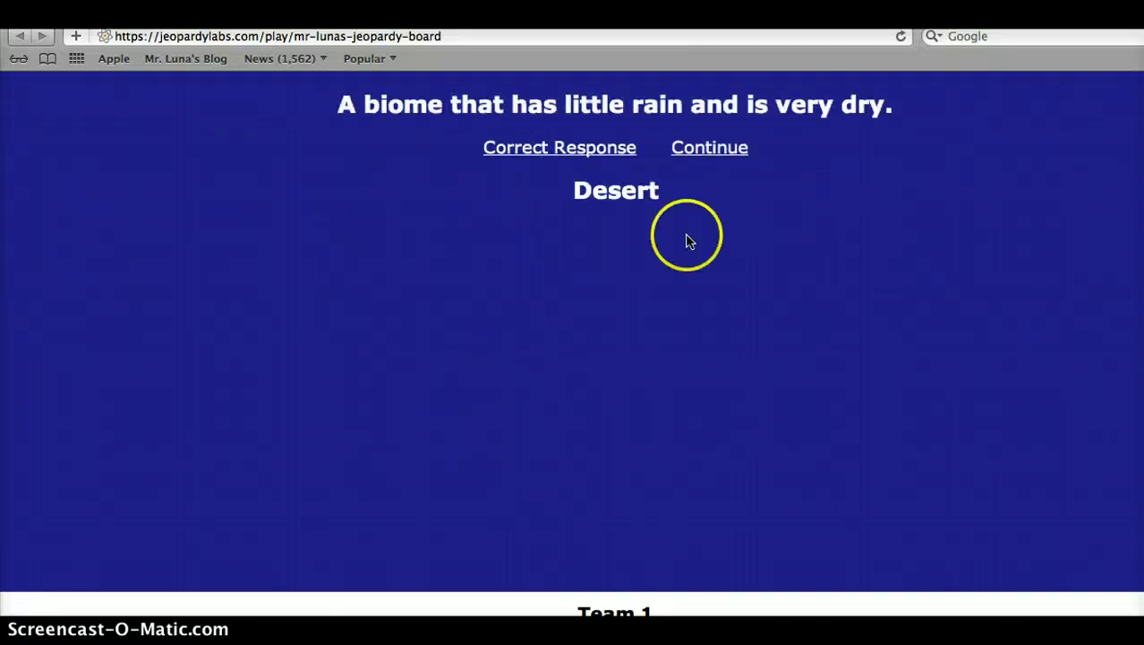
left_click(712, 148)
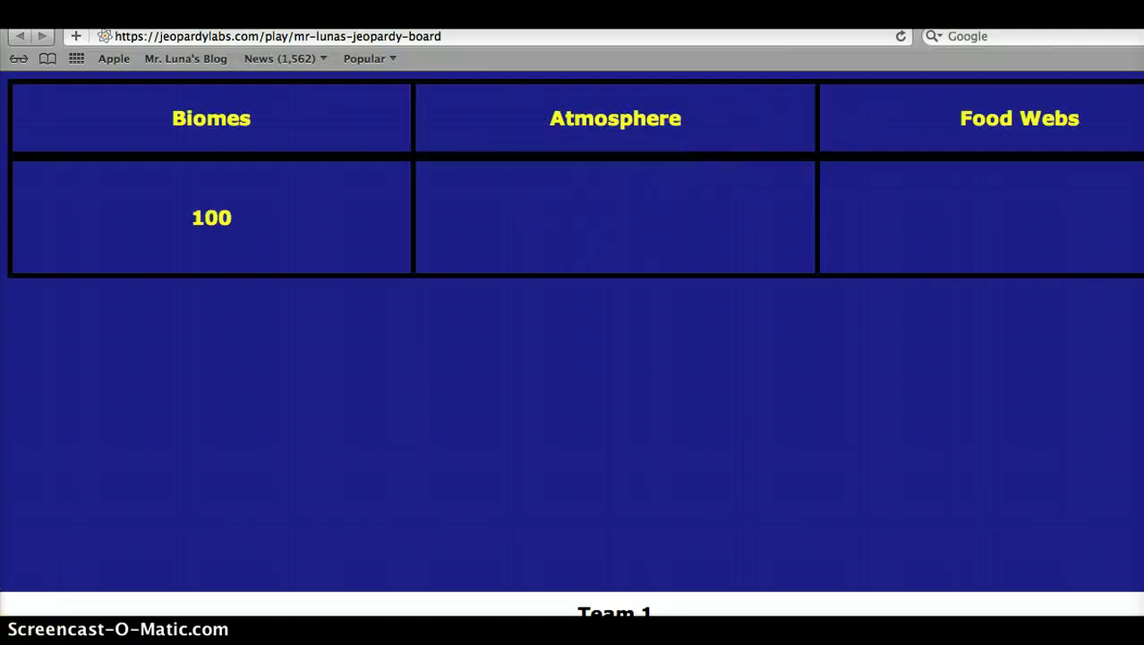